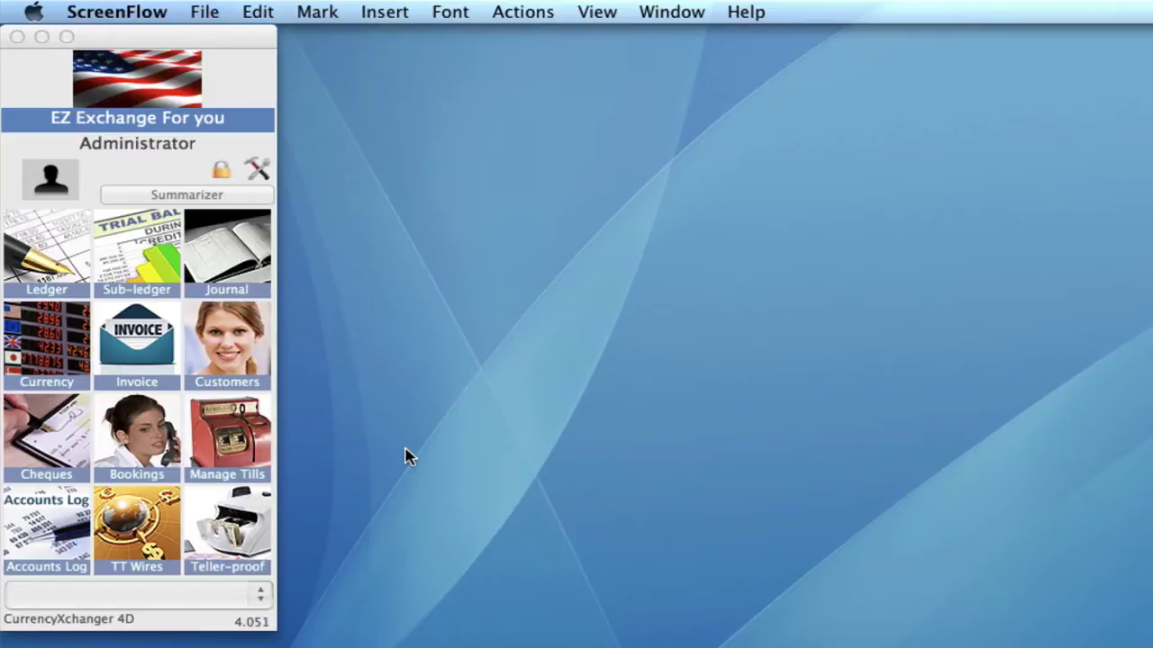
- Activate the CurrencyXchanger 4D main palette showing the Administrator's modules
left_click(236, 443)
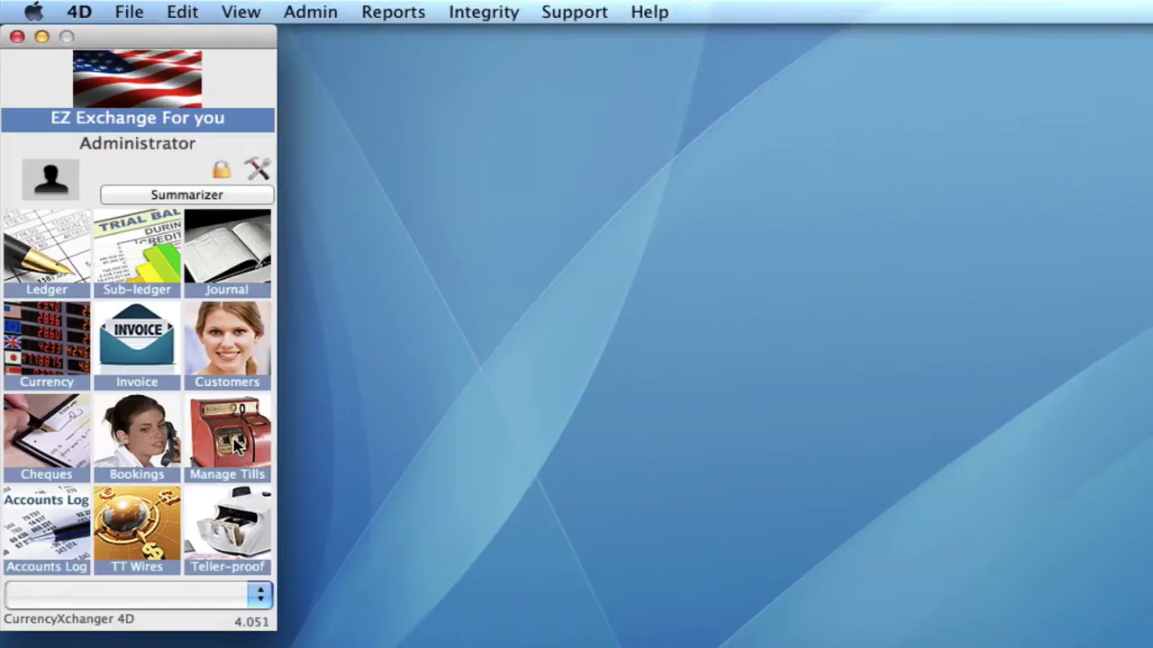
- Create till 01 'Cash Register front' with all cash accounts created automatically, and save it
left_click(236, 443)
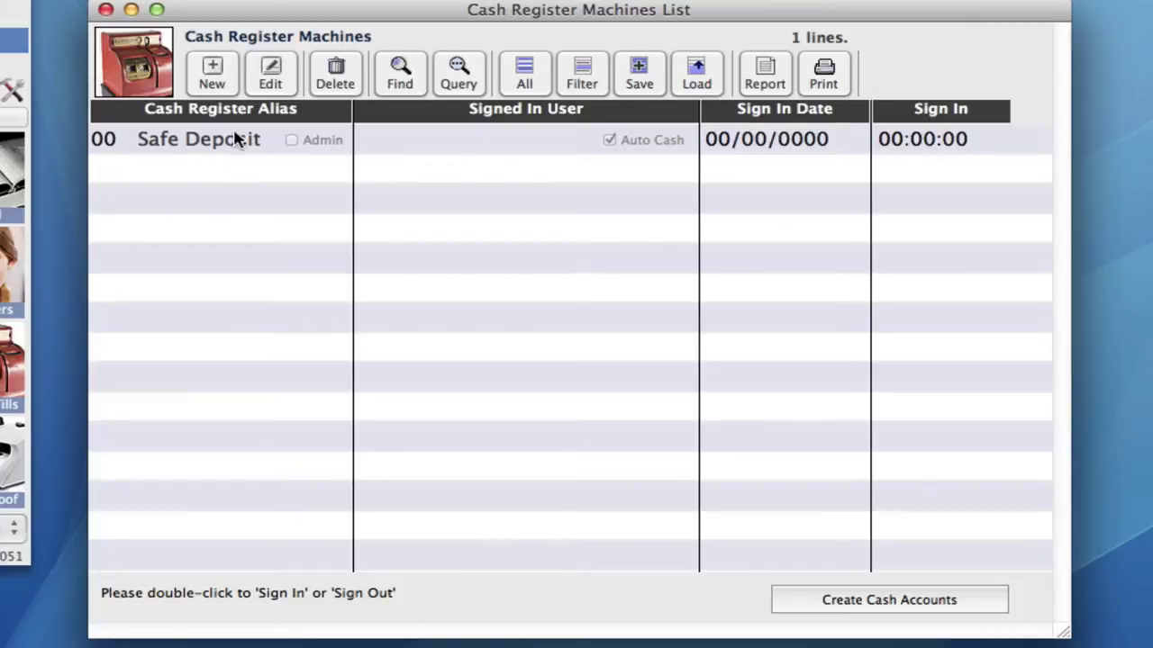
left_click(207, 79)
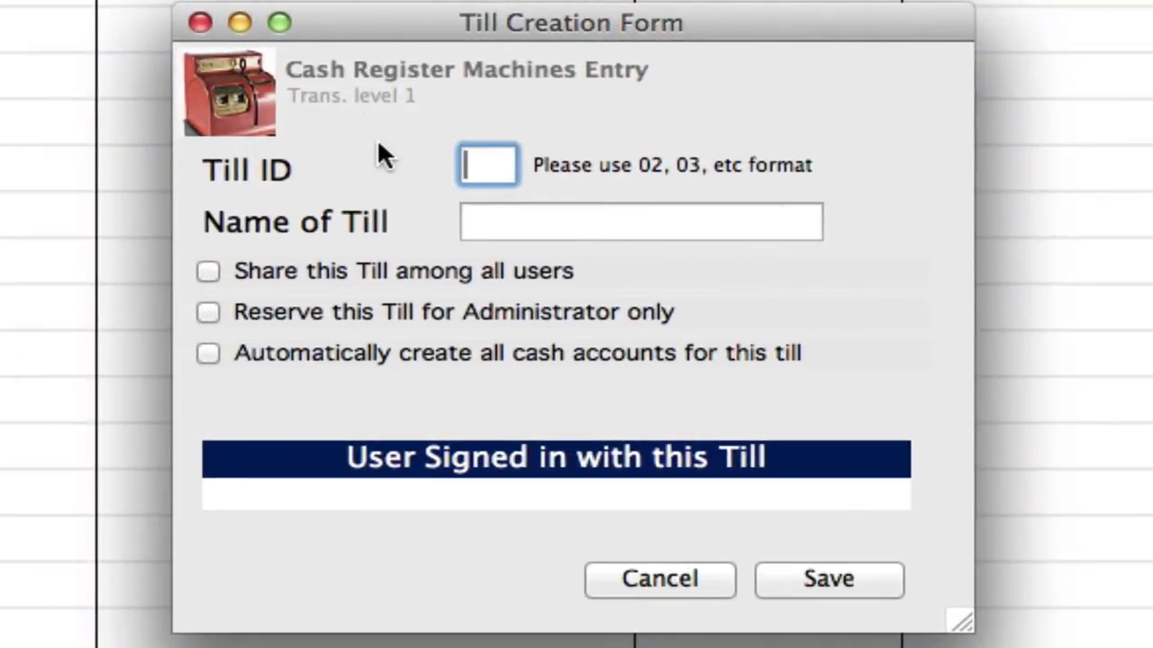
type("01")
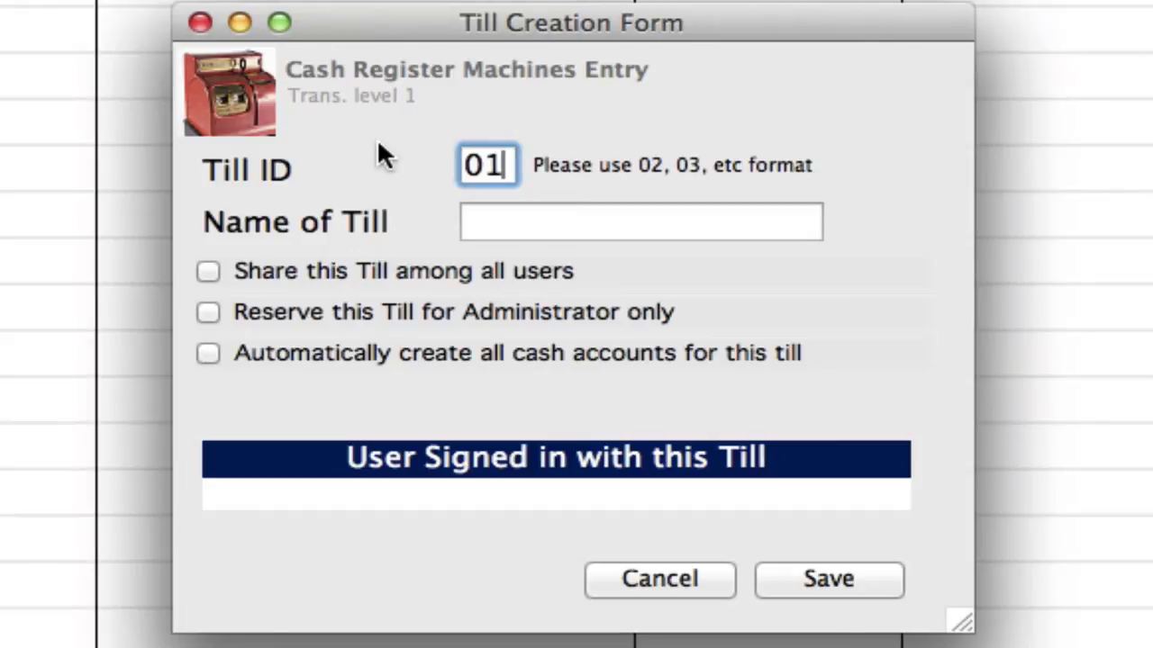
key("Tab")
type("C")
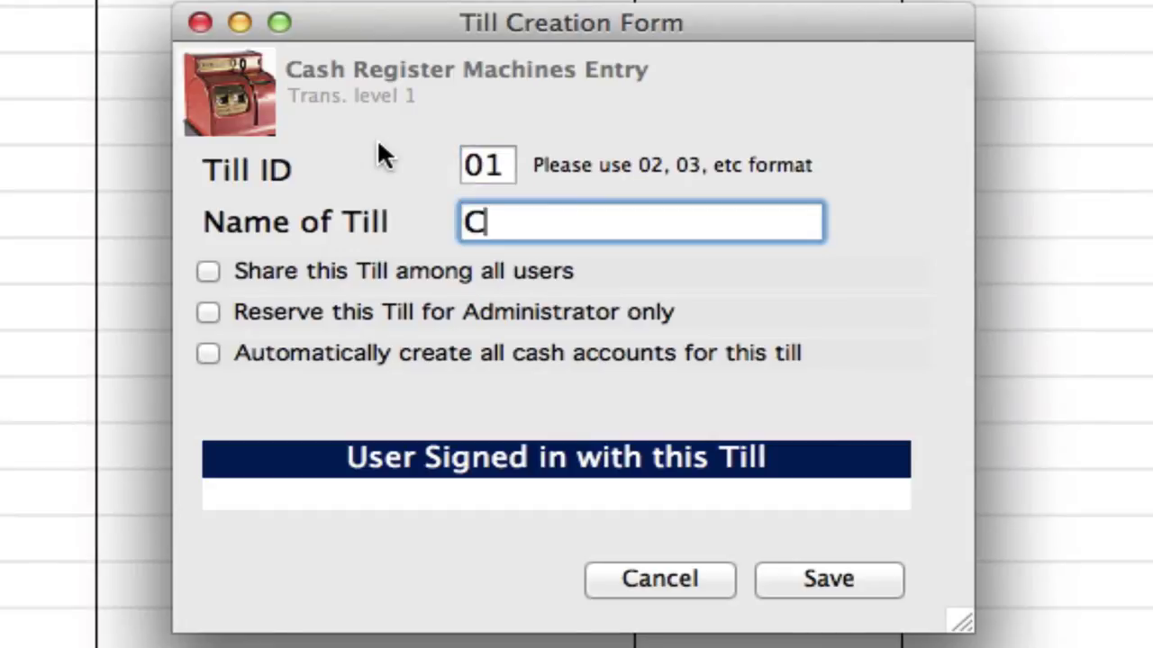
type("ash Register")
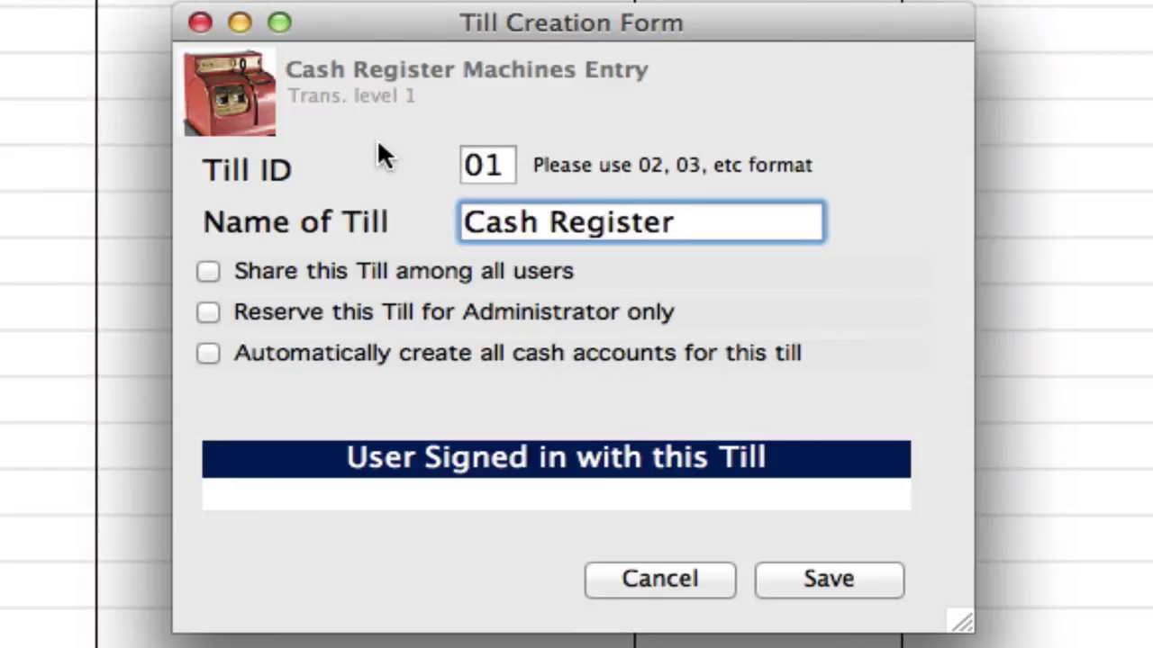
type(" front")
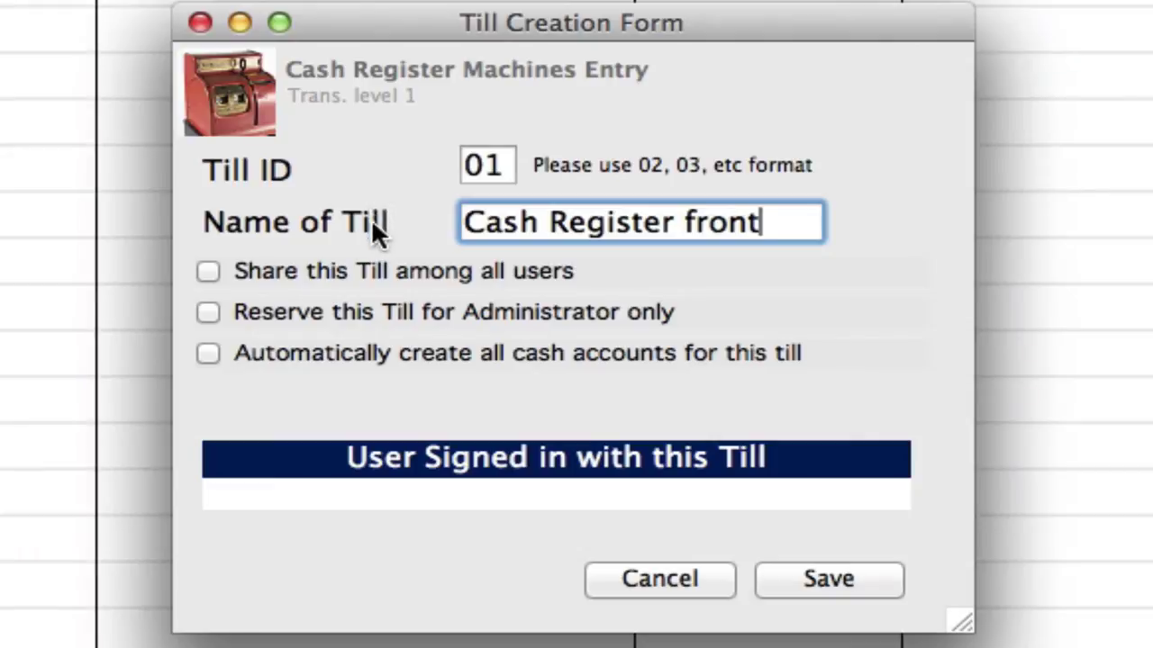
left_click(208, 354)
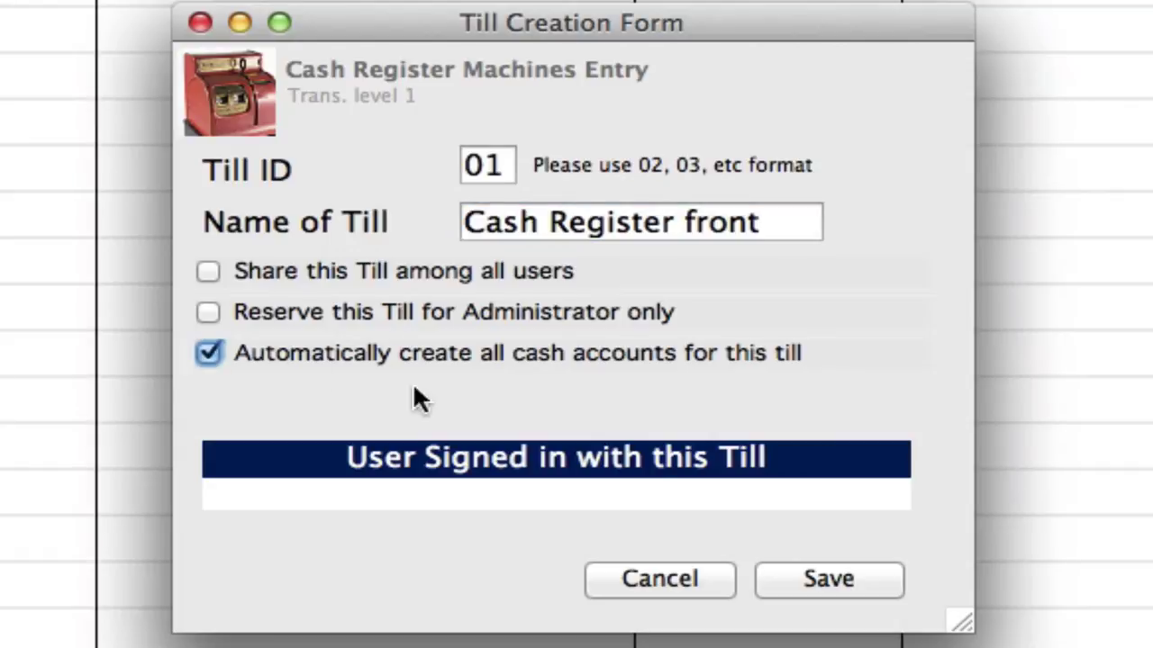
left_click(806, 576)
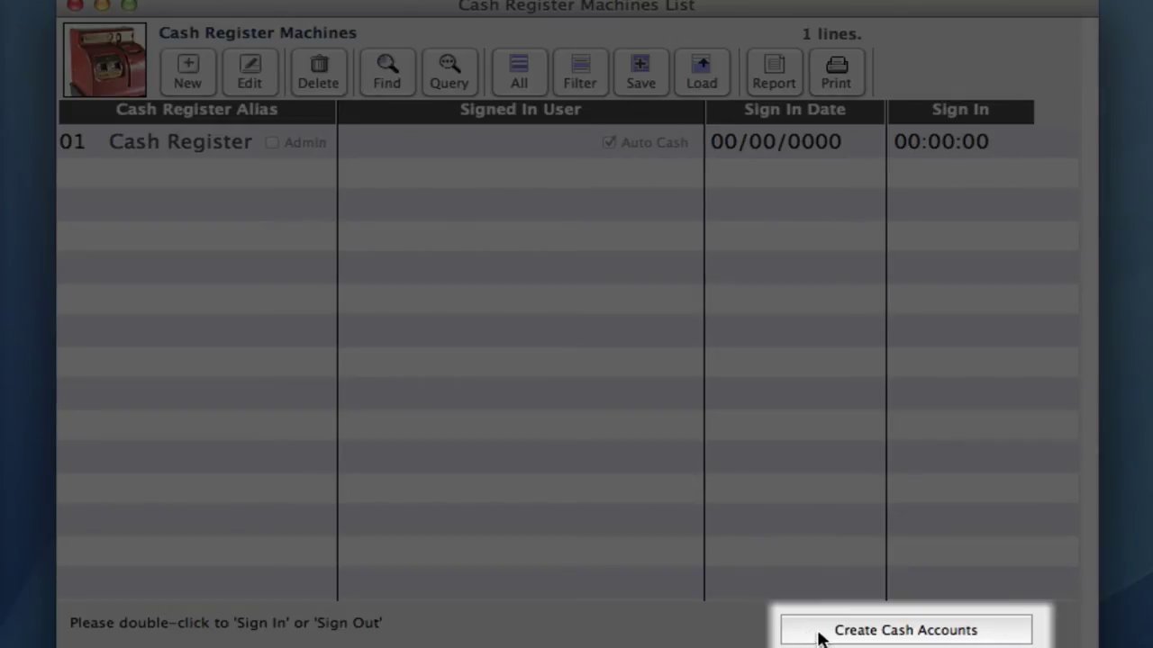
- Generate the cash accounts, adding till 00 Safe Deposit beside 01 Cash Register
left_click(819, 632)
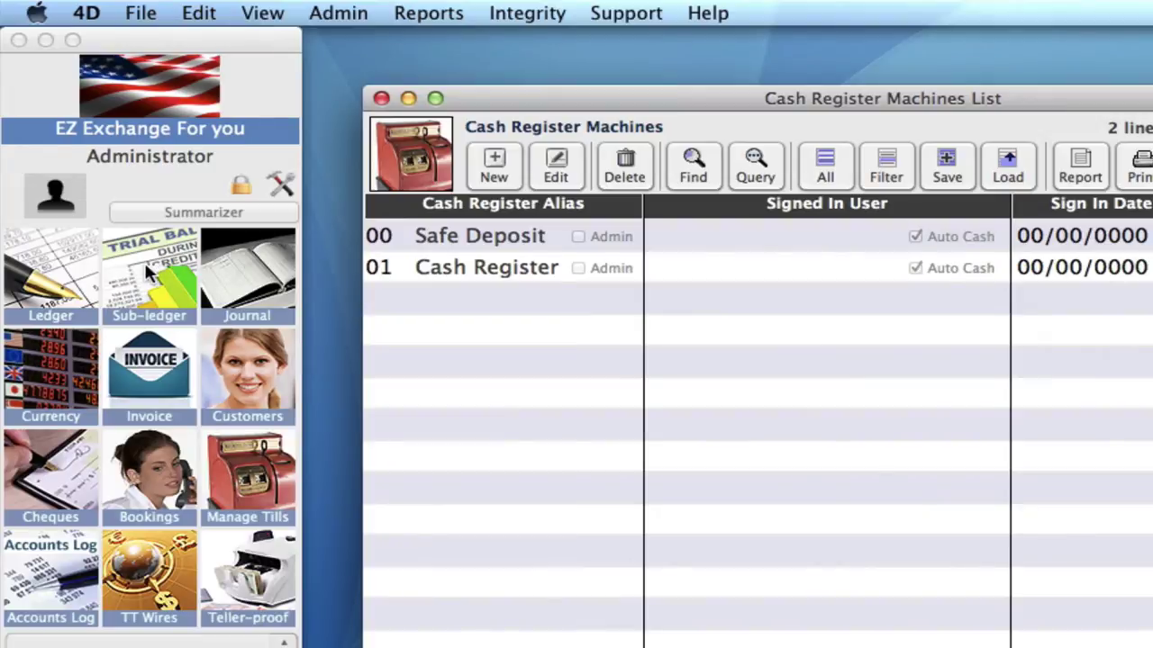
left_click(144, 260)
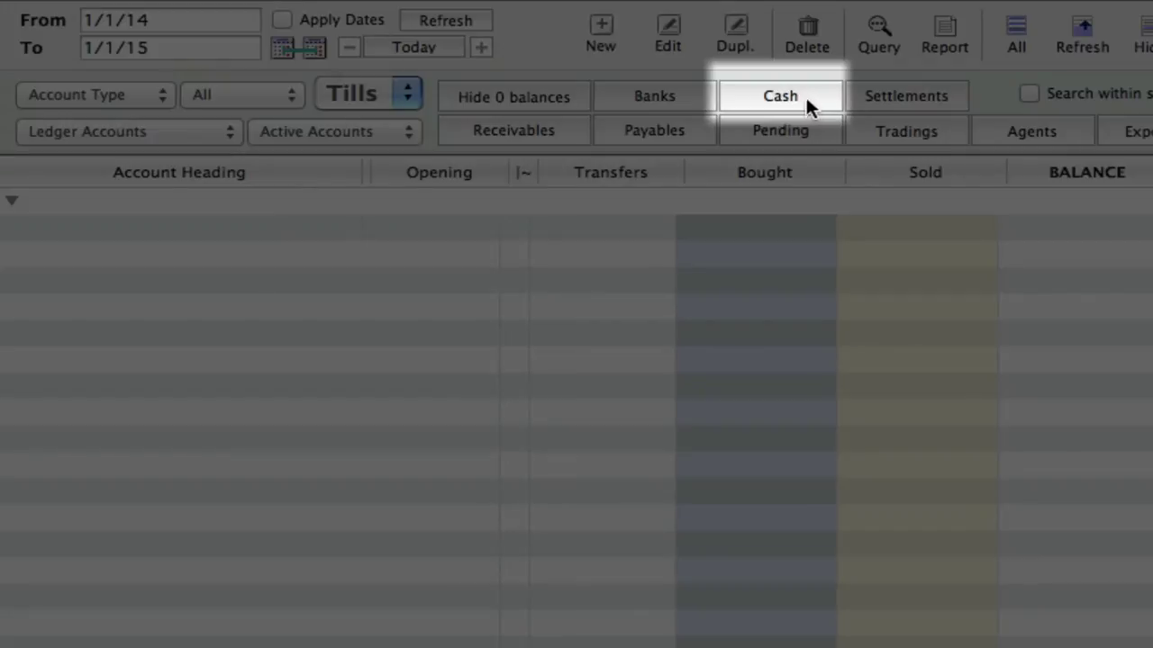
left_click(807, 94)
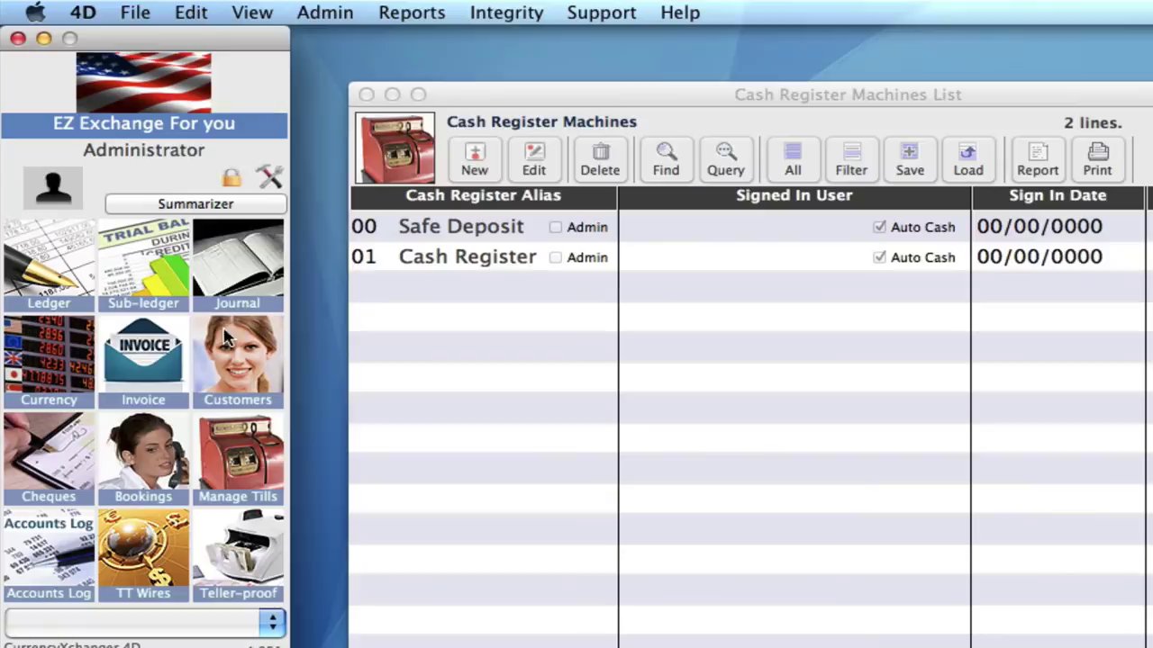
- Add a 200 EUR line to a new invoice and dismiss the invalid cash-account error
left_click(138, 373)
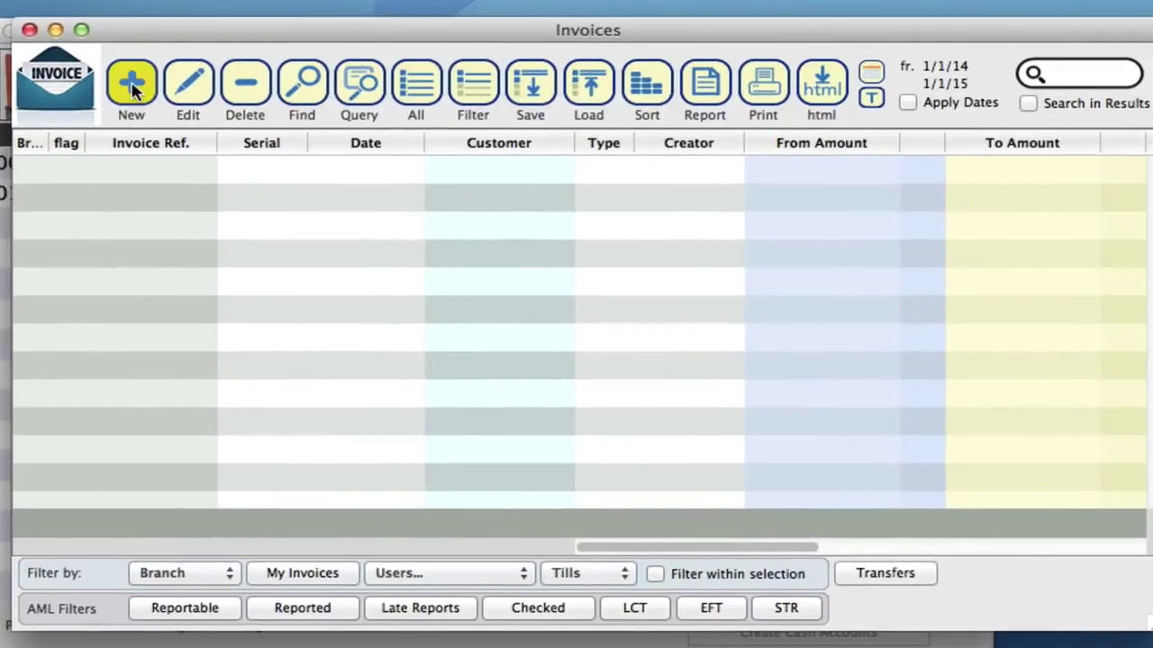
left_click(131, 86)
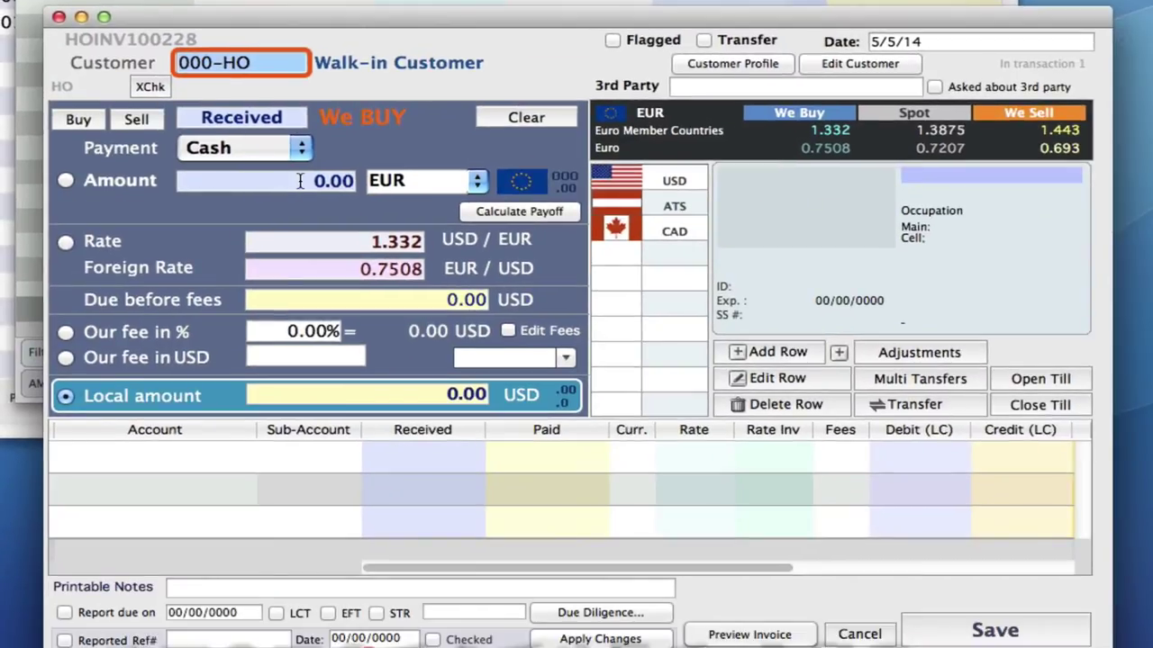
left_click(303, 182)
type("200")
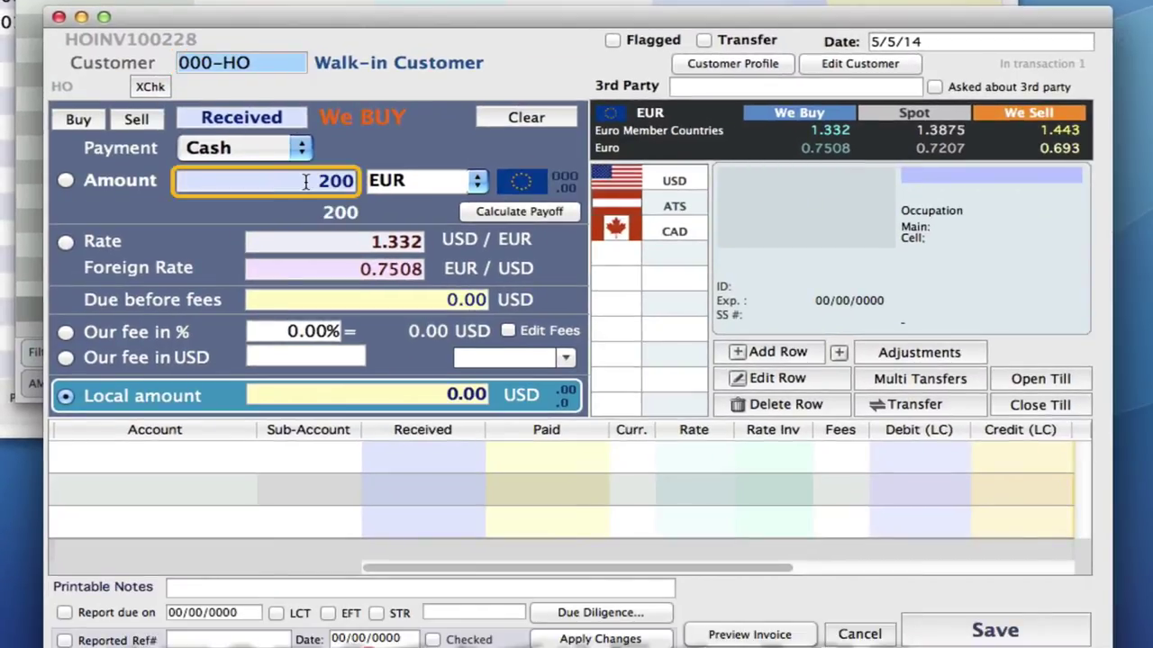
left_click(781, 353)
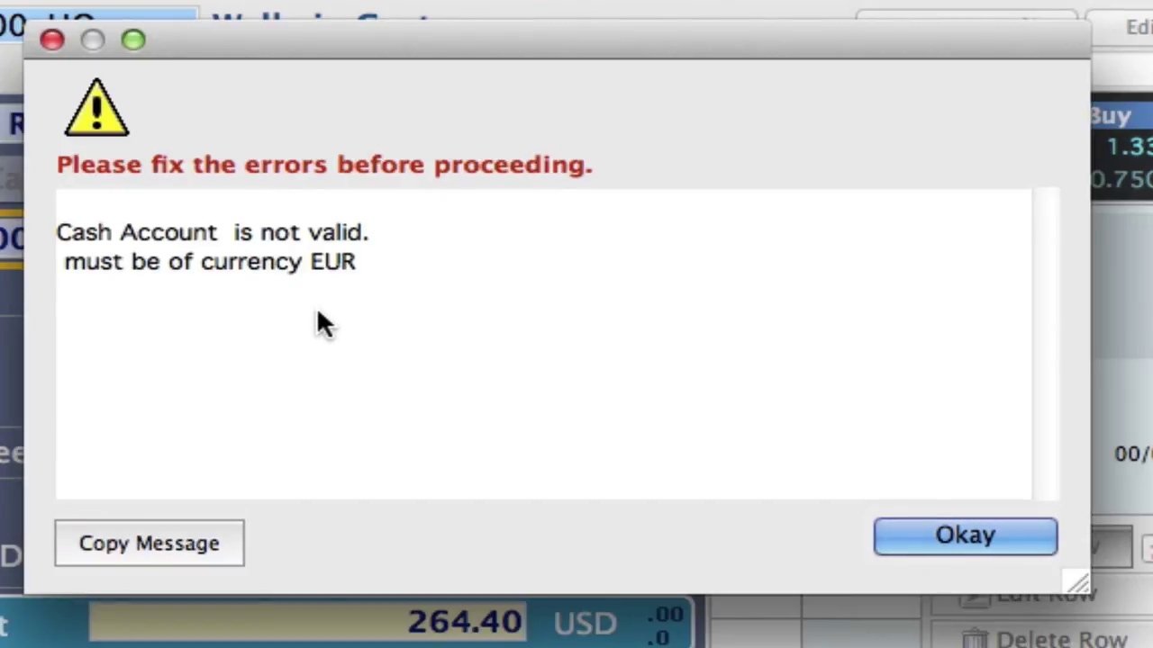
left_click(903, 533)
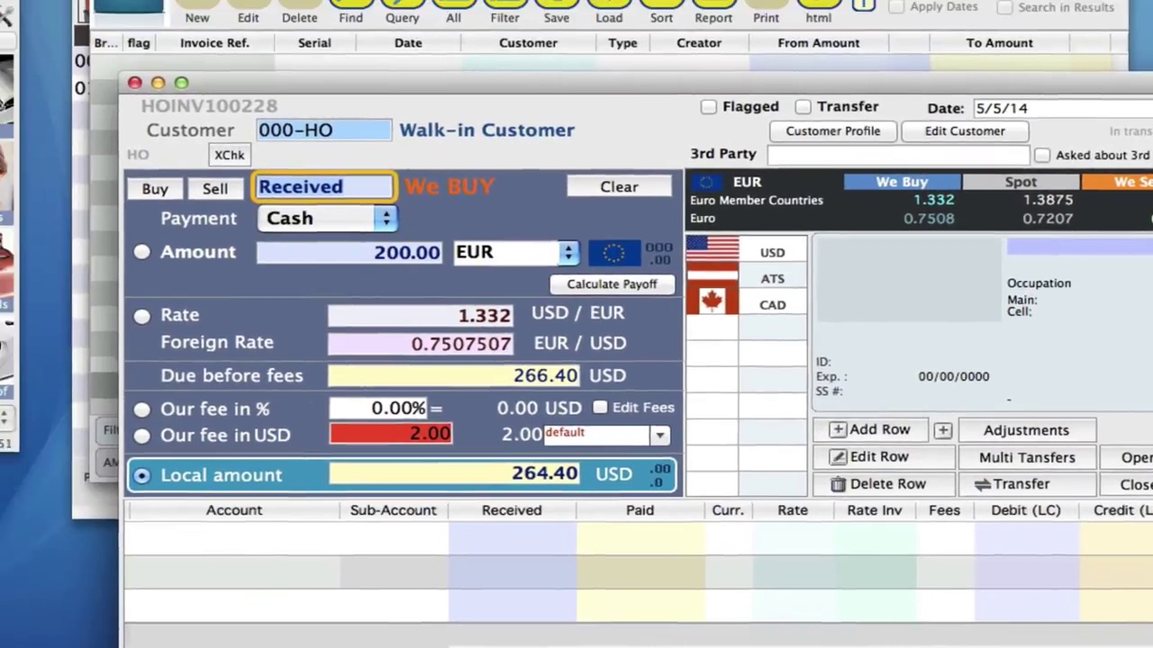
- Close the unfinished invoice and Invoices list, then sign the Administrator into till 00 Safe Deposit
left_click(866, 636)
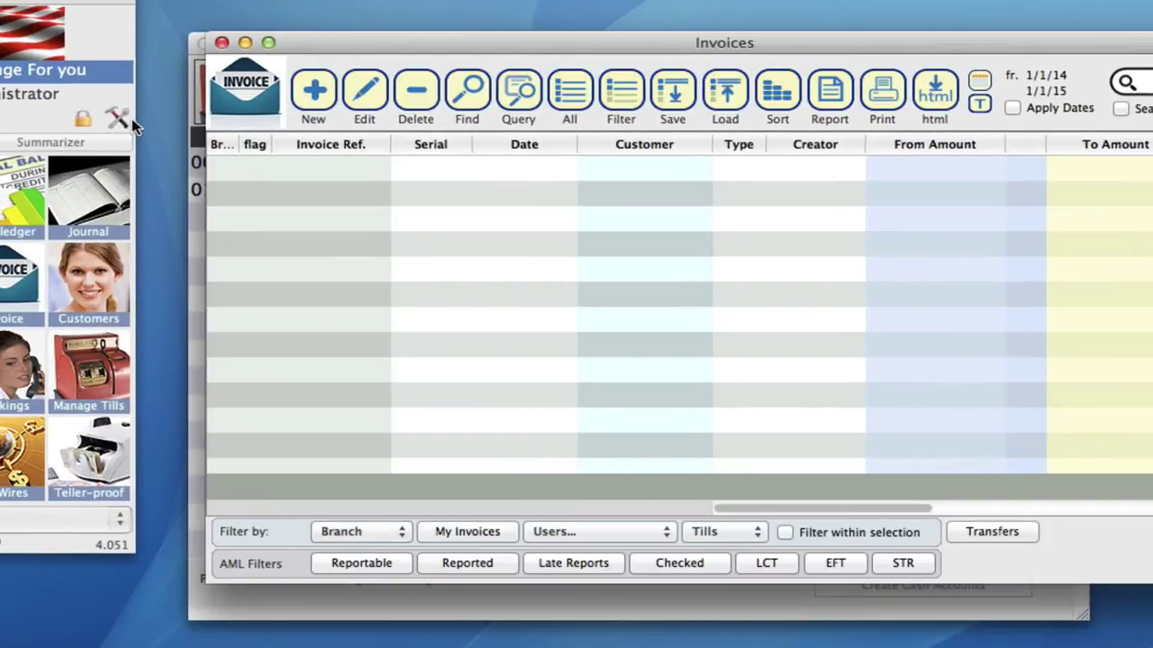
left_click(222, 43)
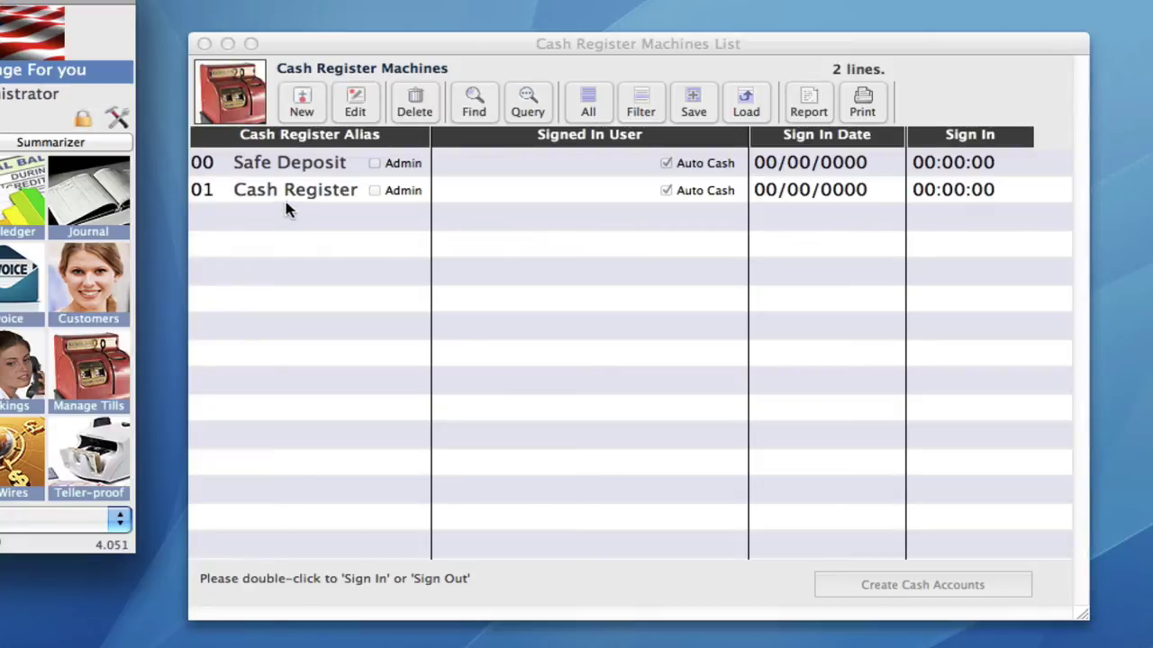
left_click(290, 171)
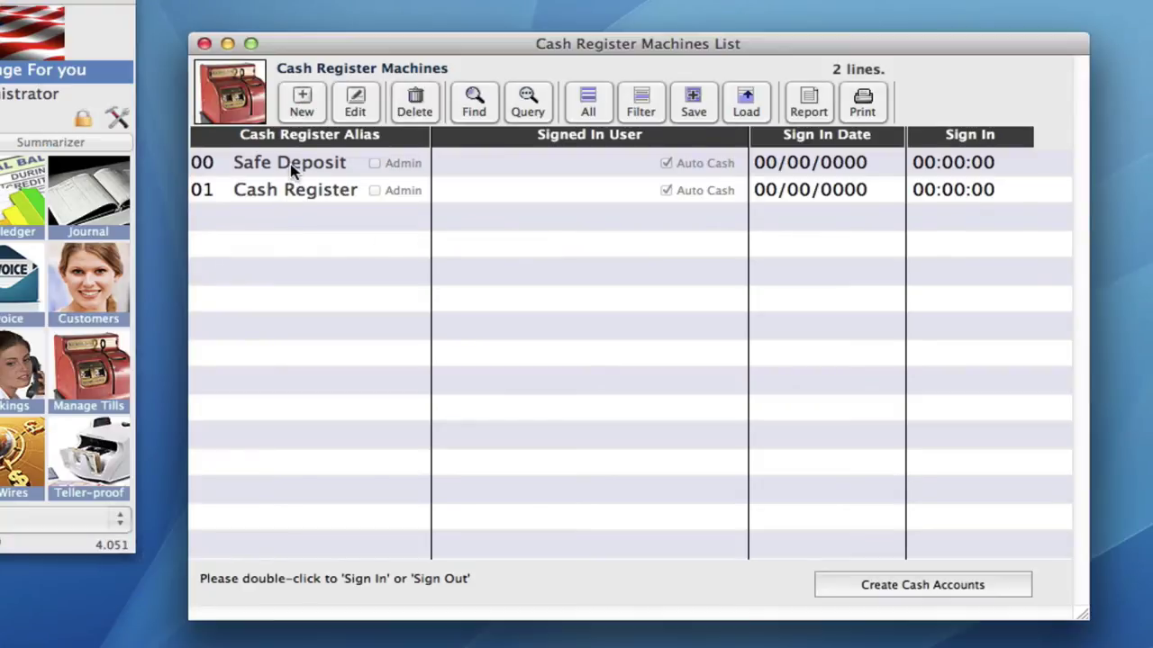
left_click(291, 171)
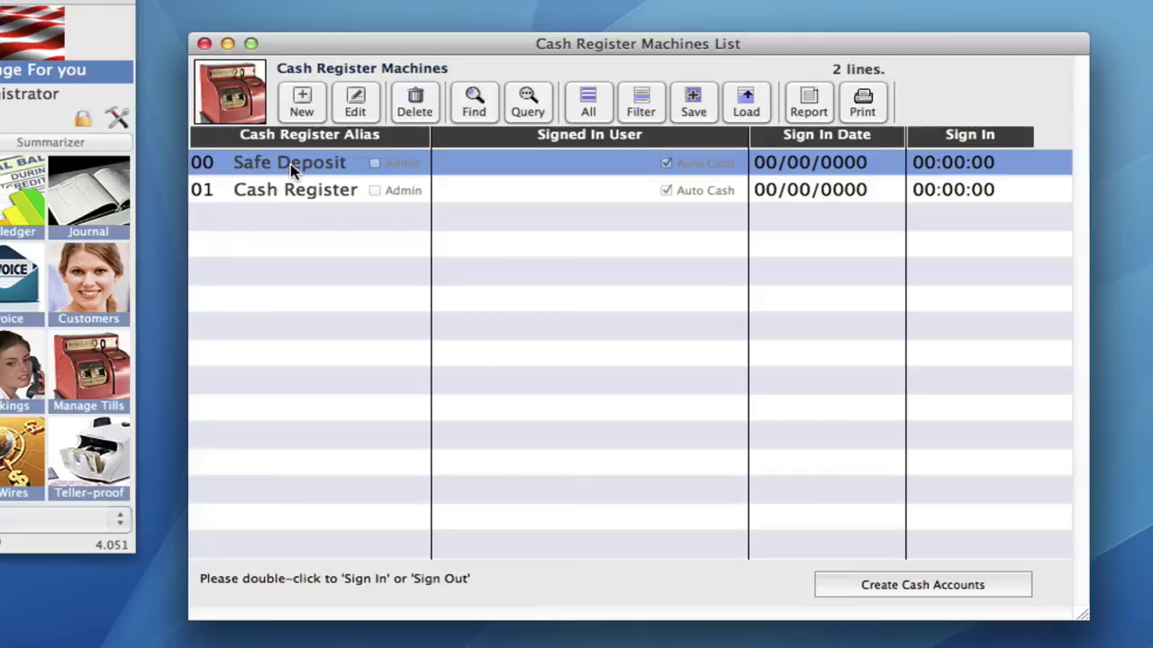
double_click(291, 171)
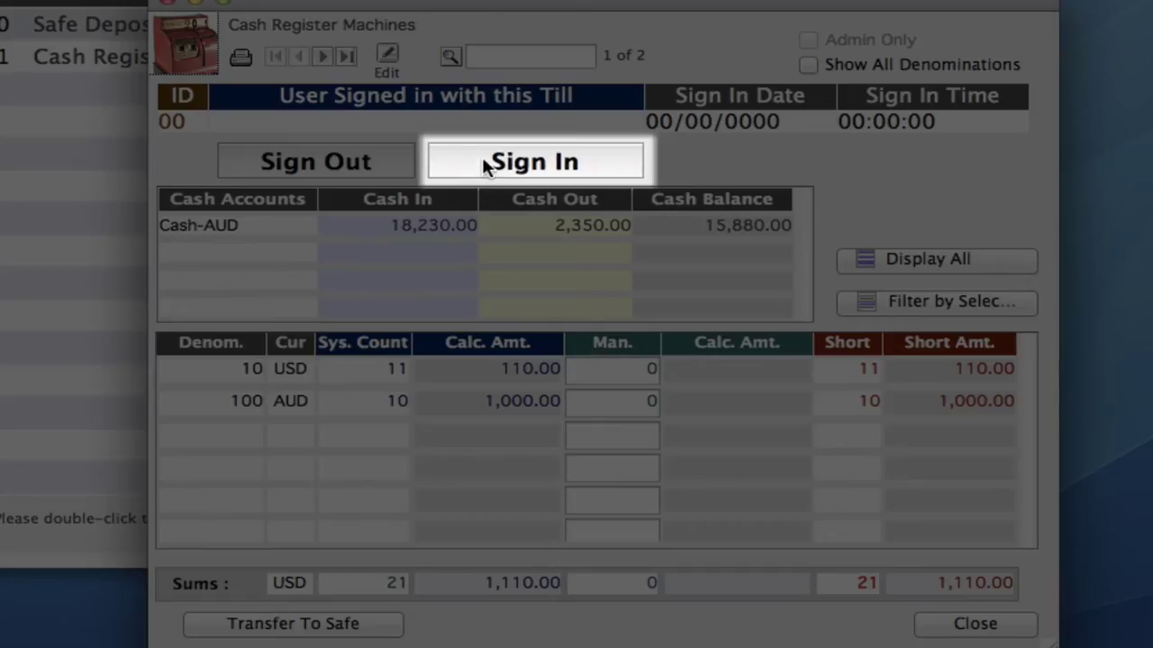
left_click(483, 160)
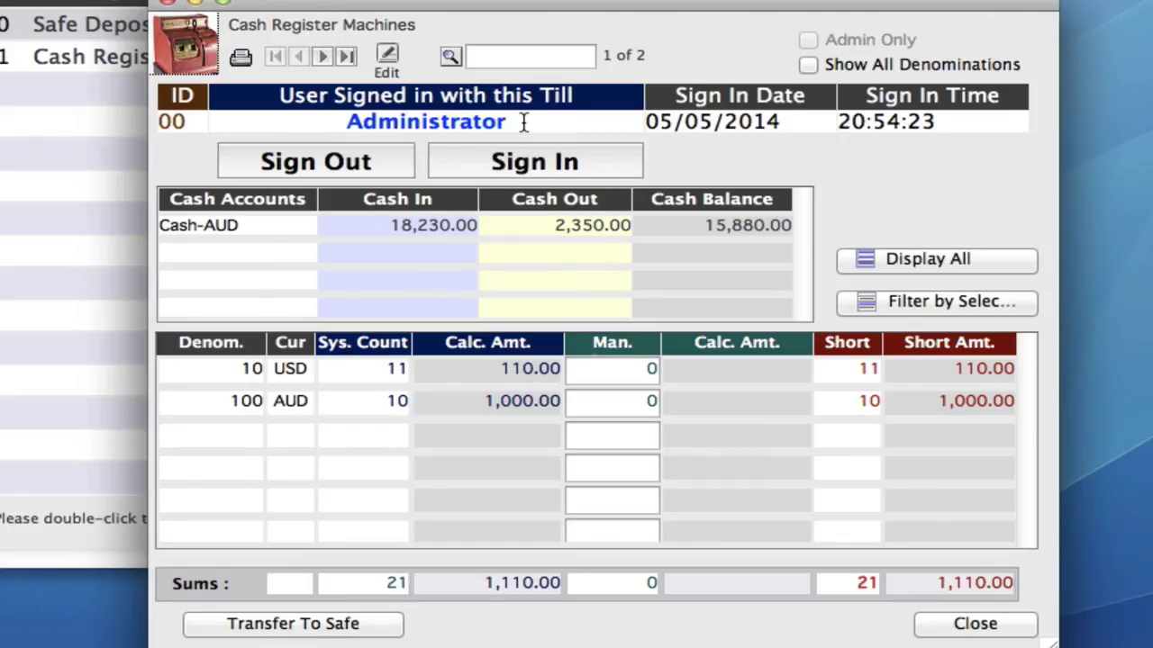
left_click(961, 625)
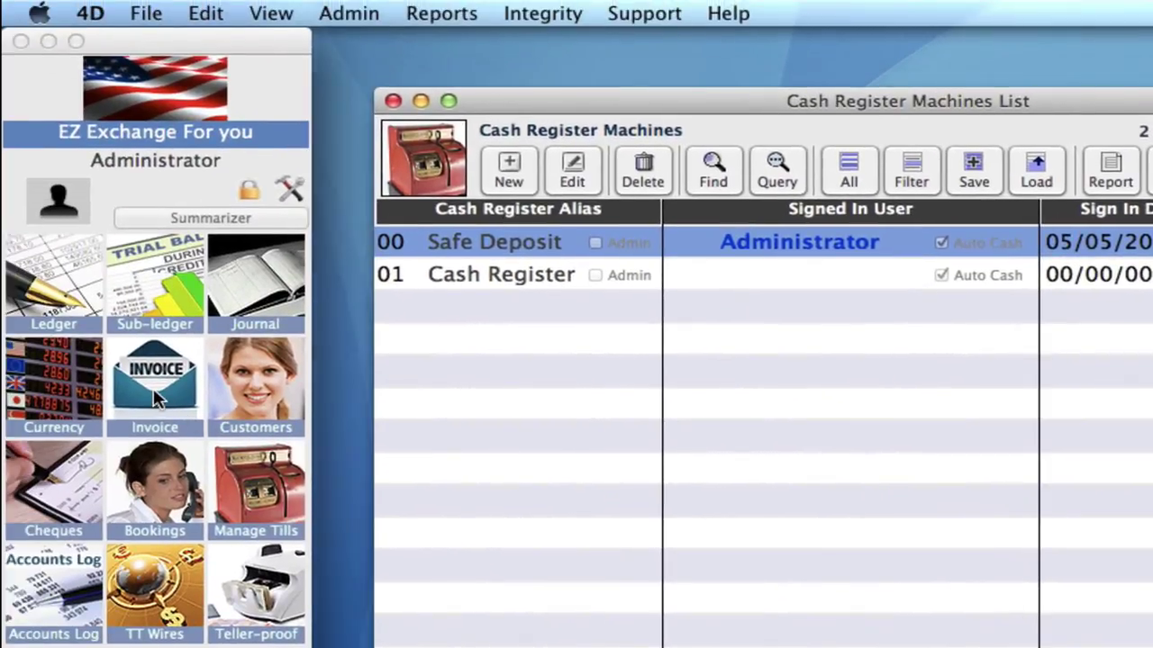
left_click(155, 399)
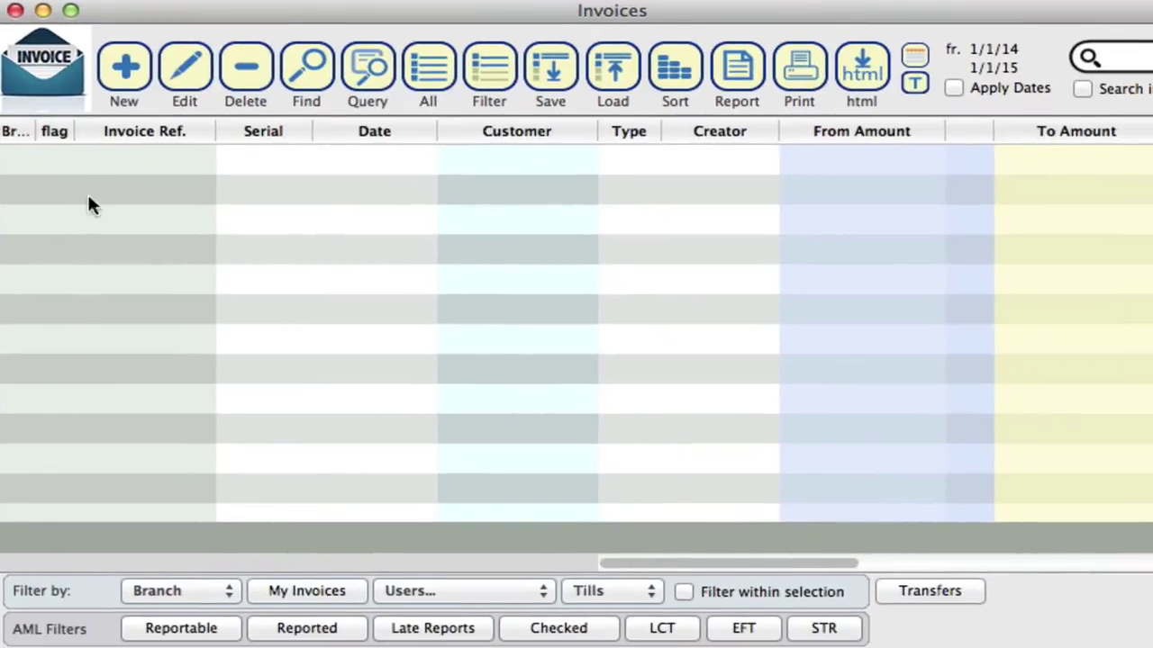
left_click(181, 78)
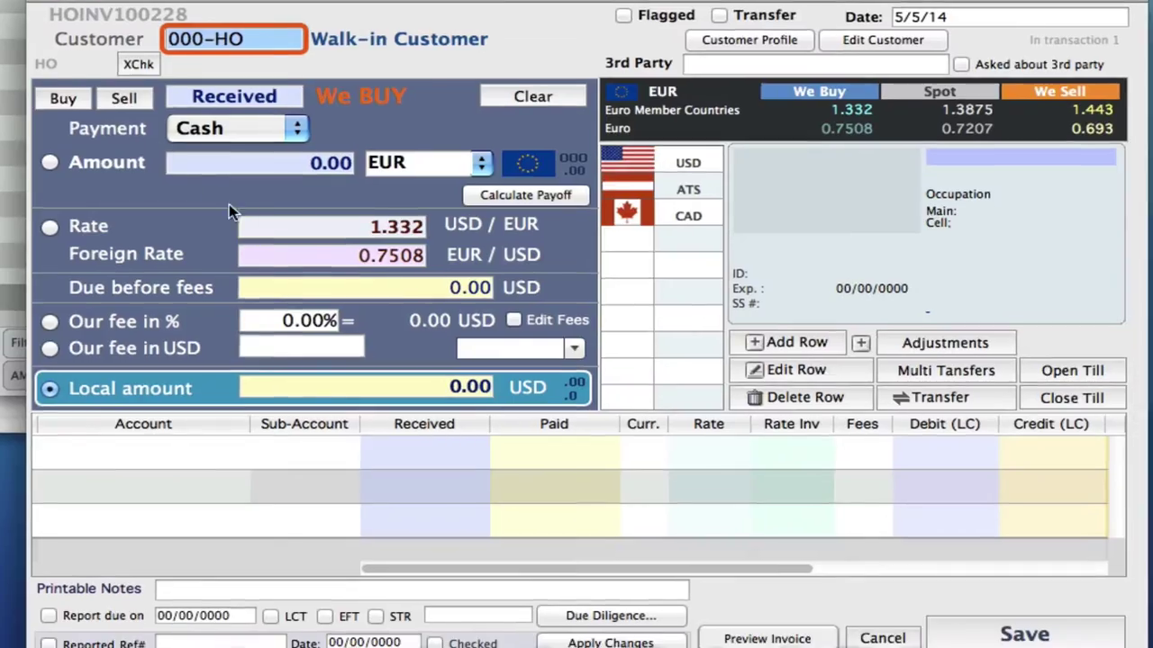
left_click(297, 163)
type("20")
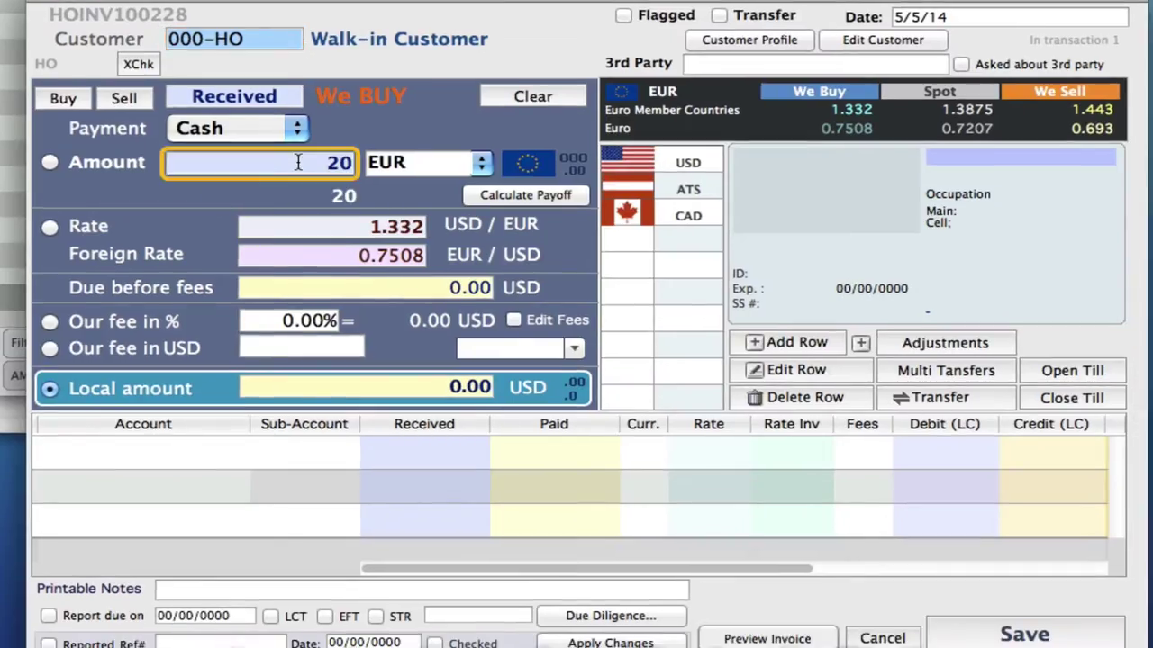
type("0")
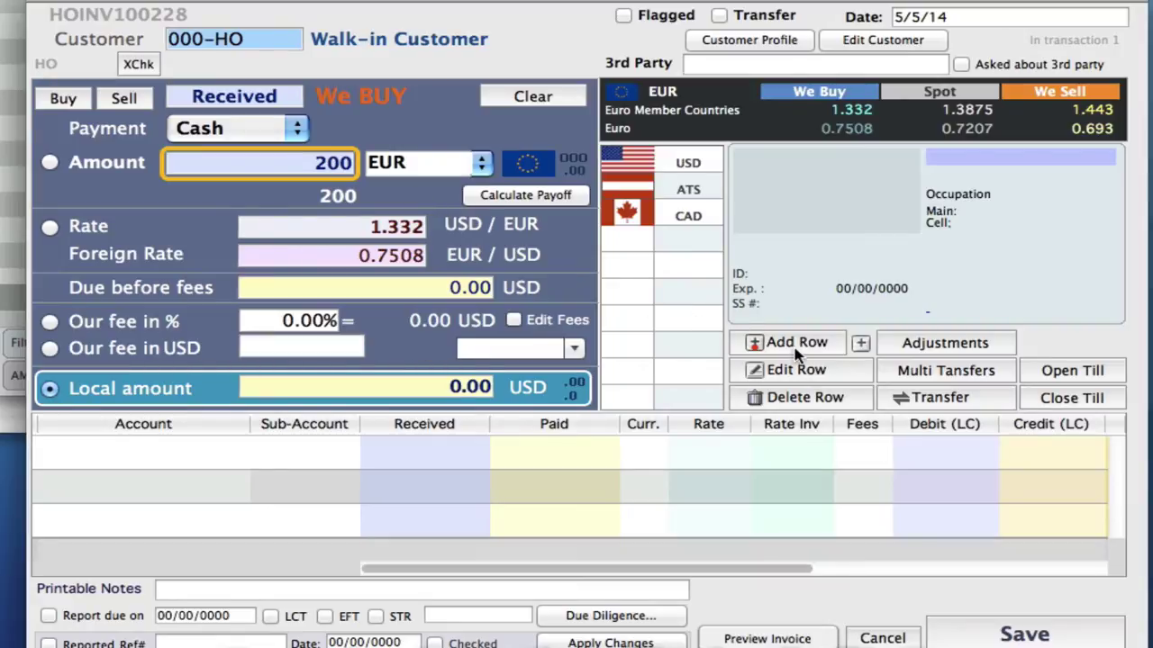
left_click(797, 352)
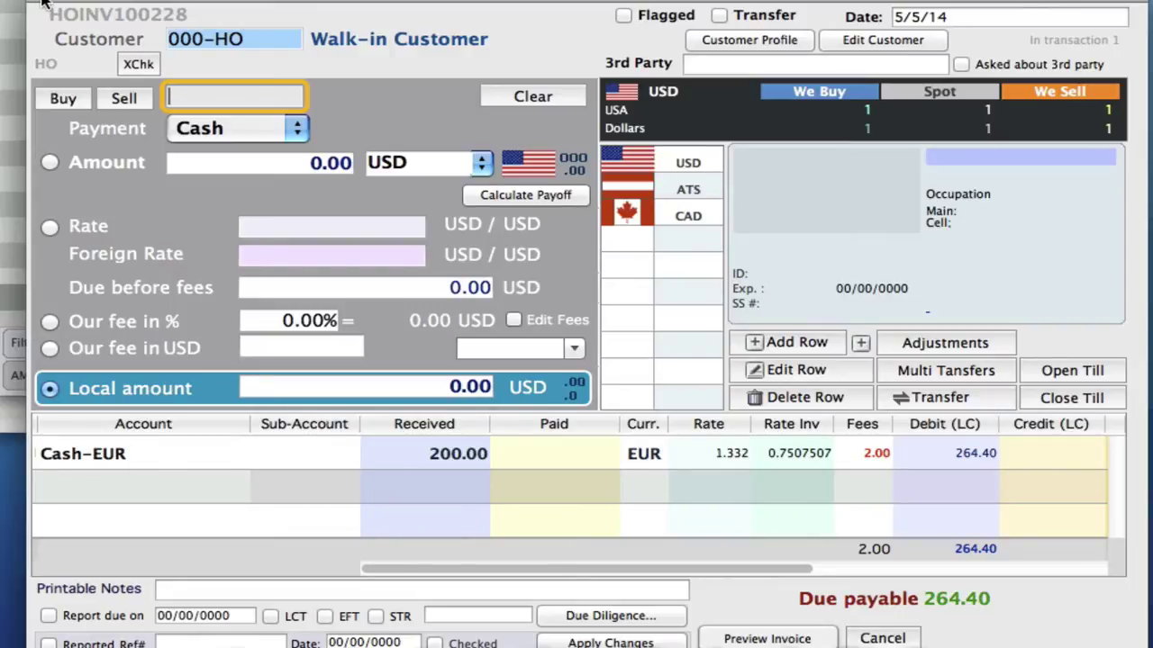
left_click(891, 638)
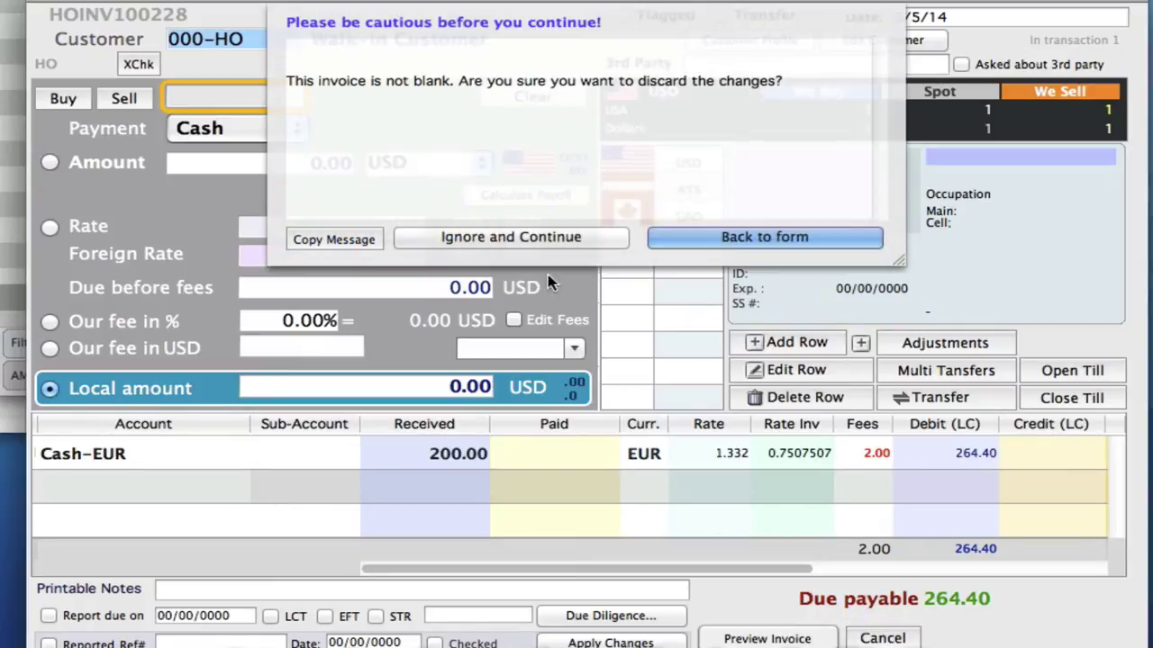
left_click(586, 244)
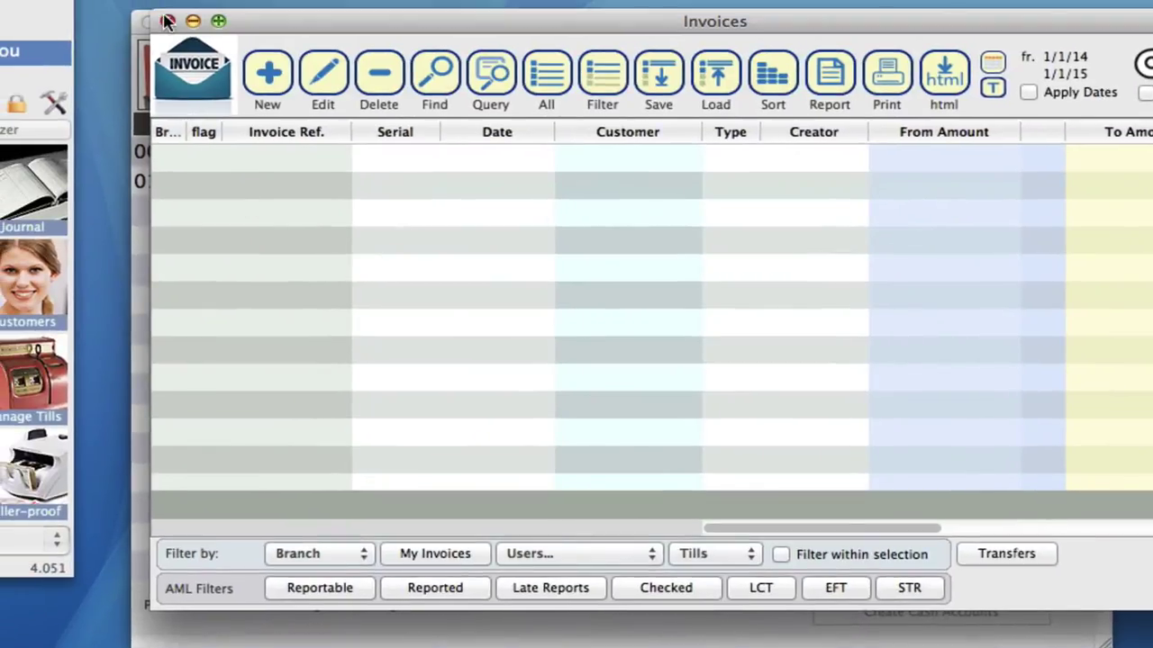
left_click(168, 20)
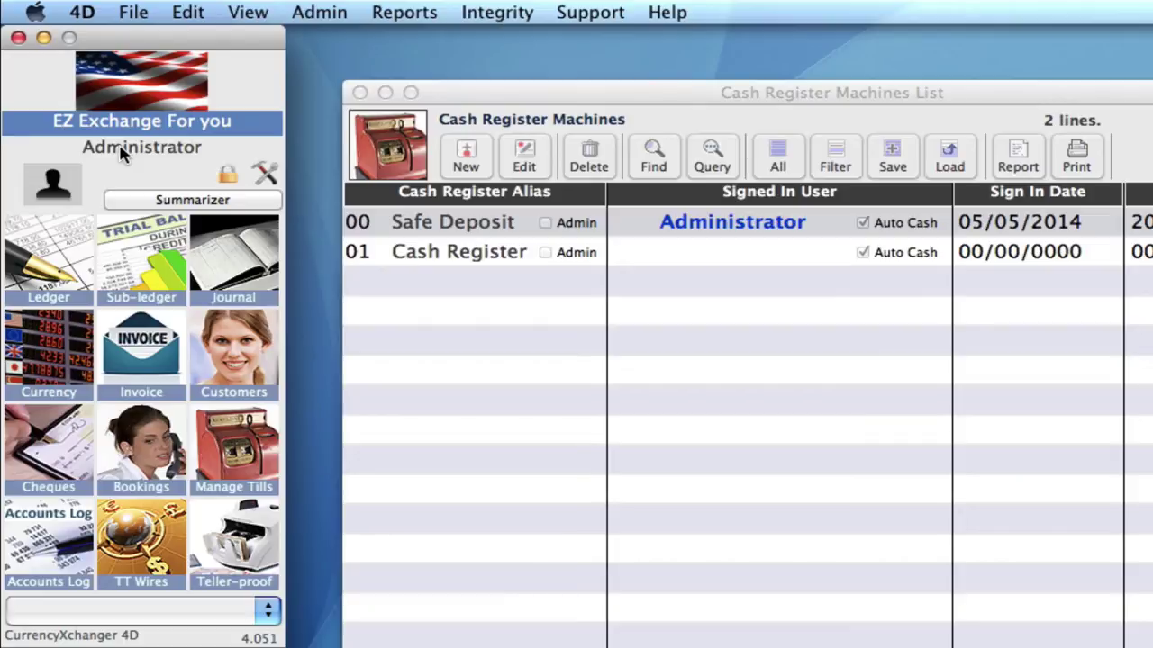
- Log in as the cashier user chosen from the User Name list, entering their password
left_click(123, 153)
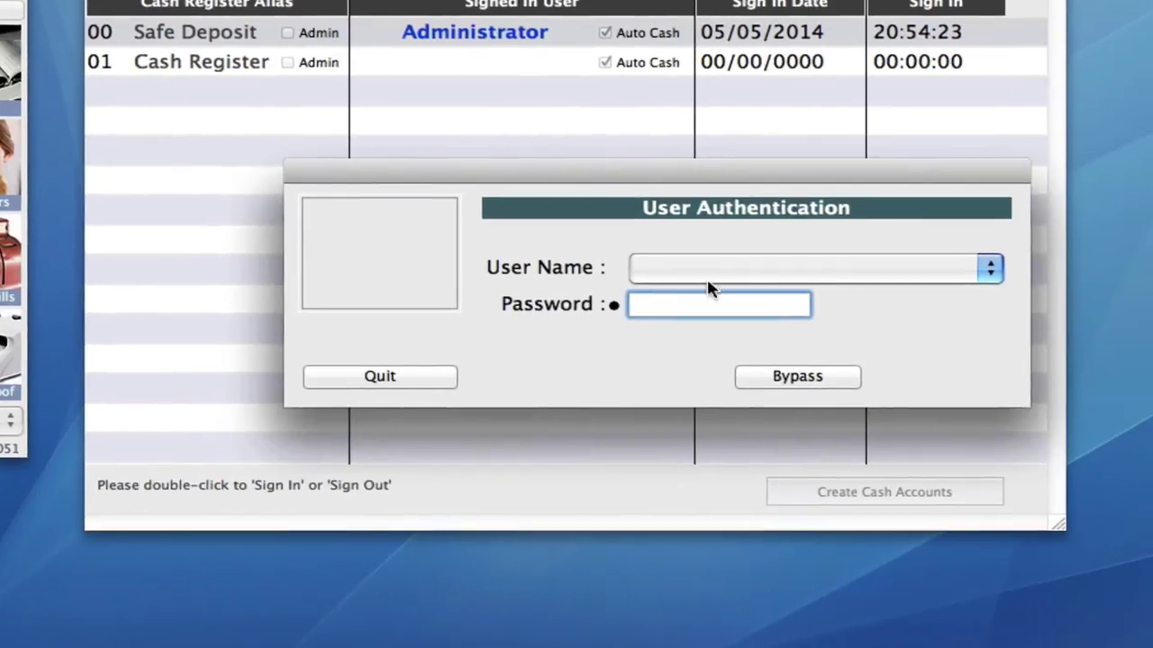
left_click(994, 462)
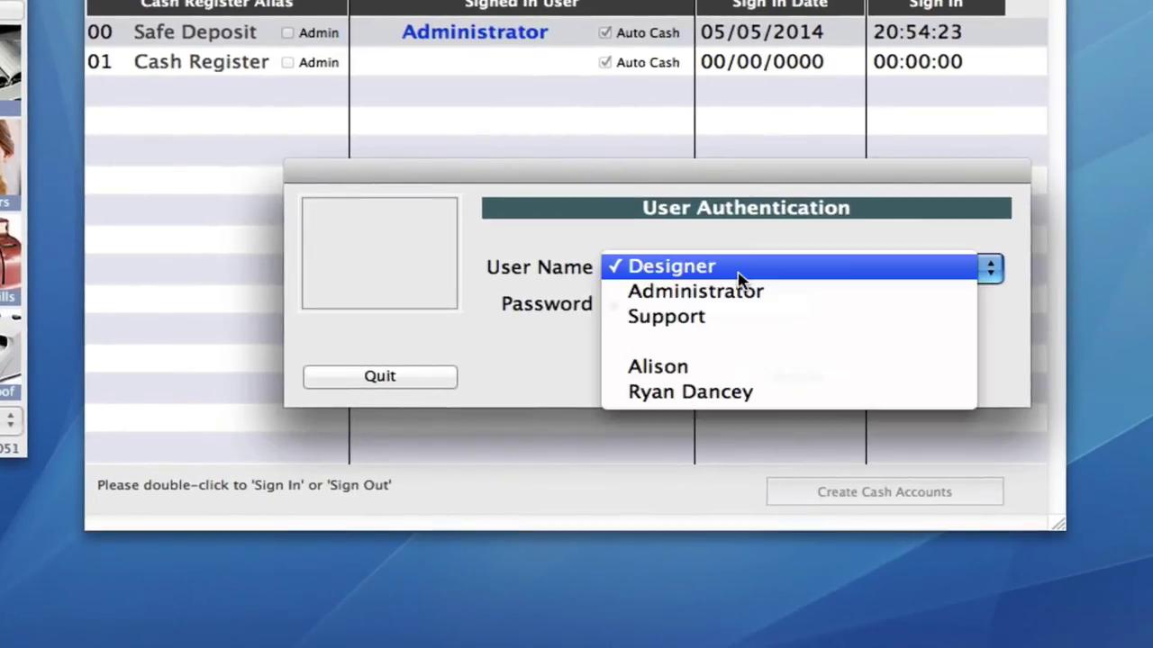
left_click(720, 394)
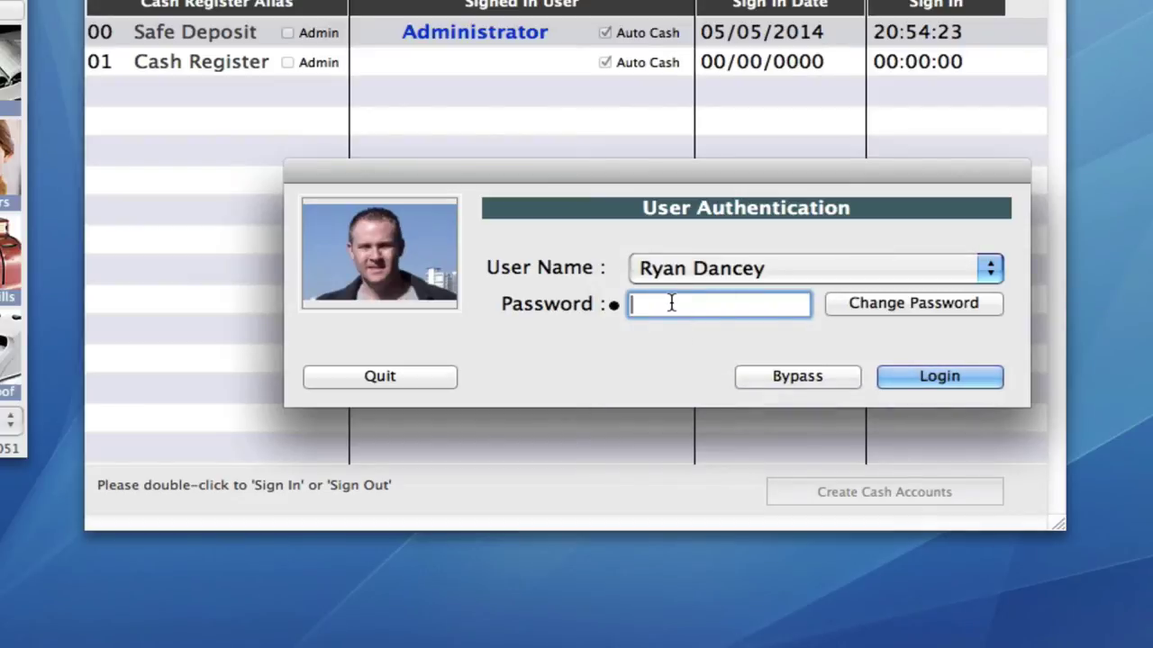
type("1234")
left_click(920, 378)
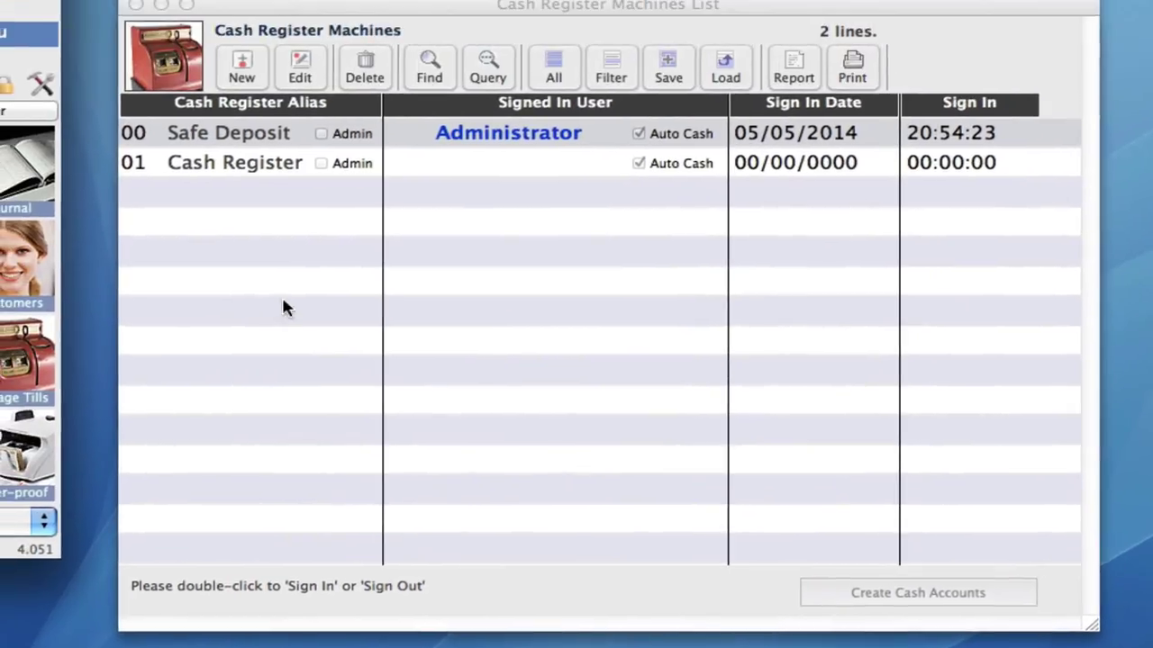
- Sign the cashier into the 01 Cash Register till
double_click(252, 170)
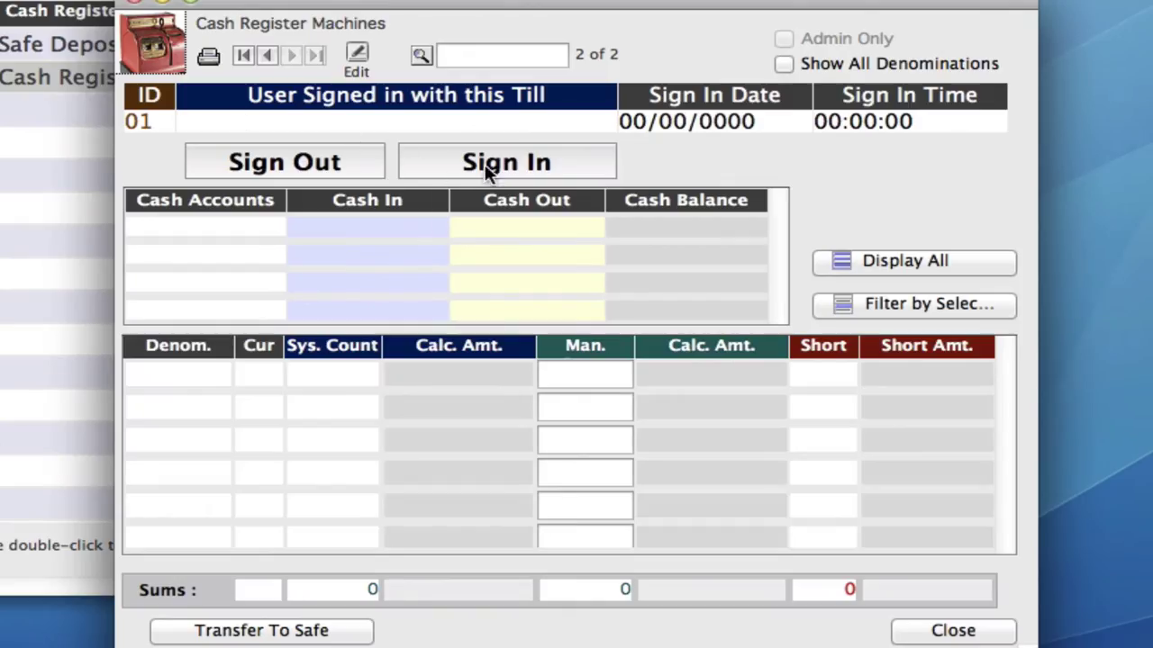
left_click(490, 172)
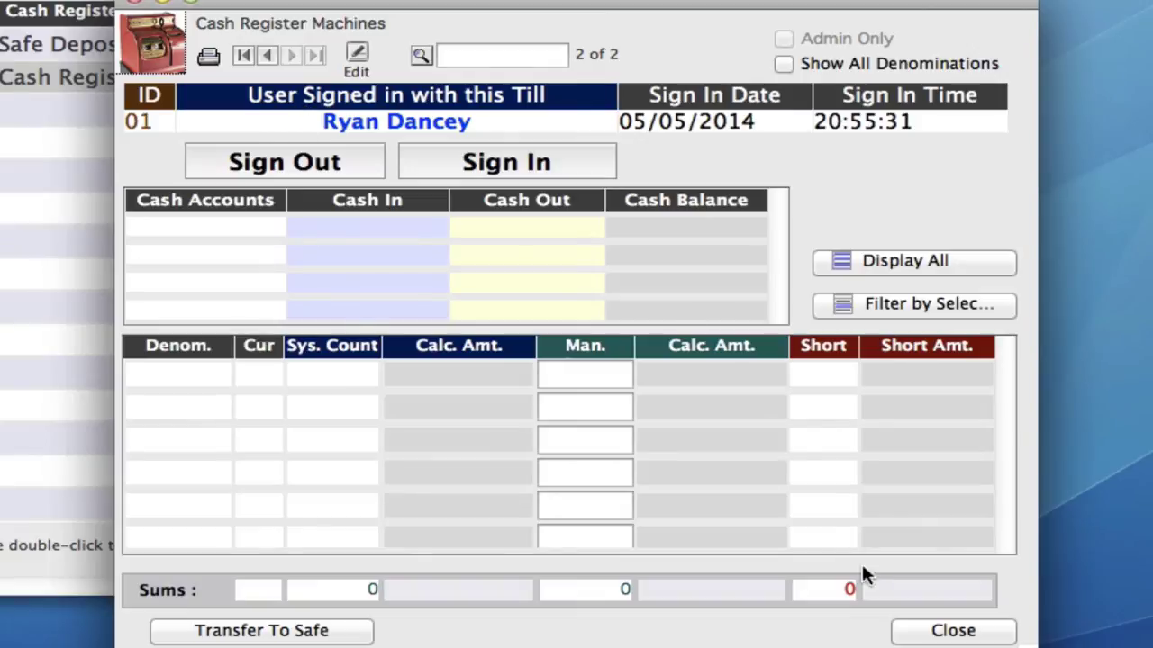
left_click(931, 633)
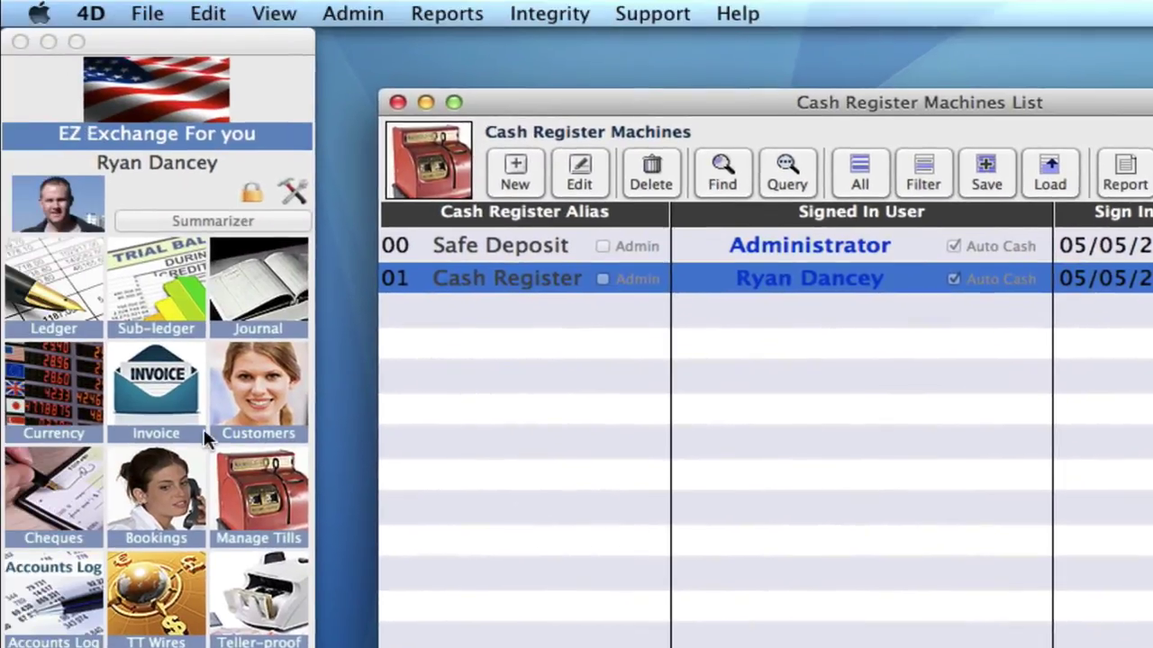
- Add a 200 EUR line to a new invoice to check it uses Cash-EUR-01
left_click(172, 408)
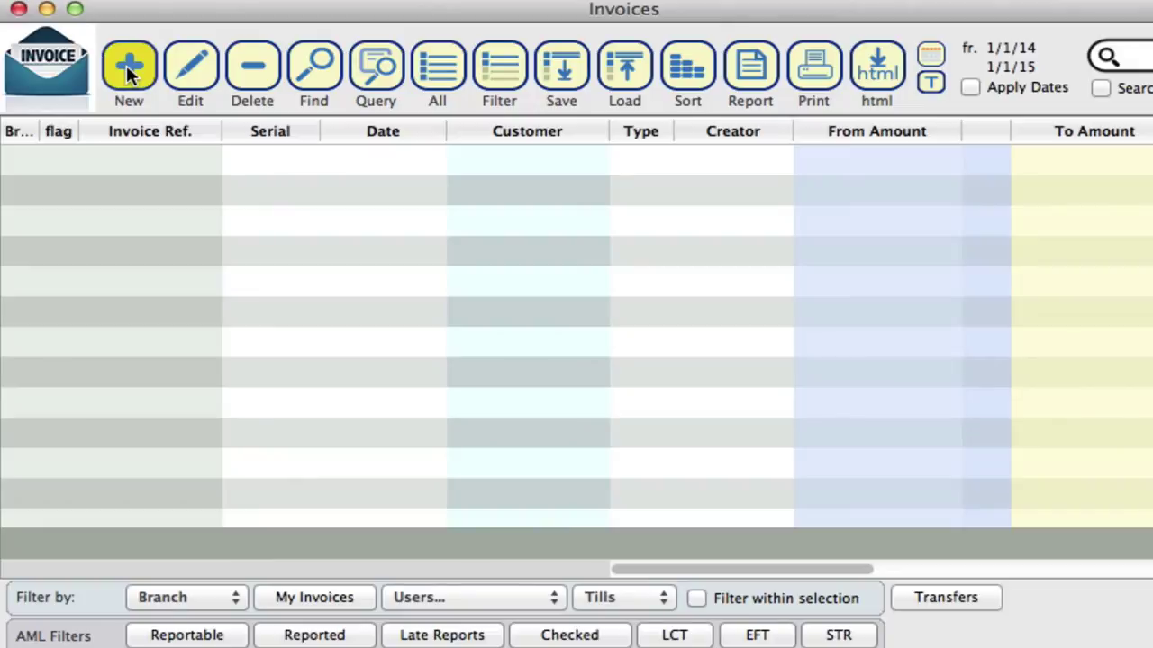
left_click(126, 65)
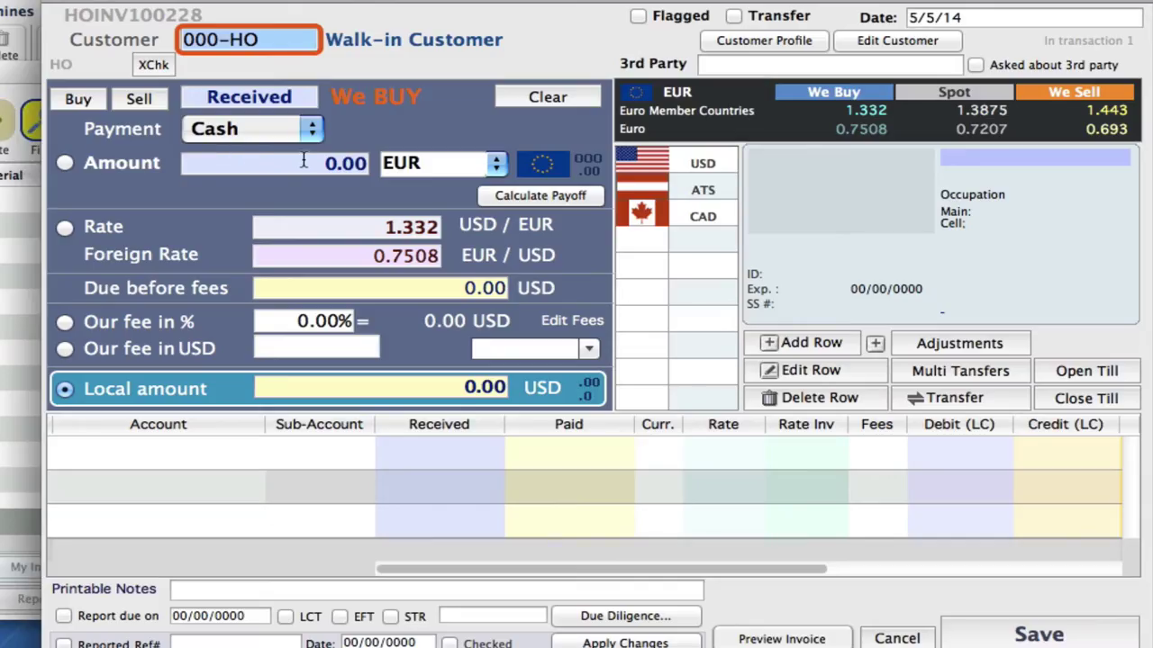
left_click(303, 160)
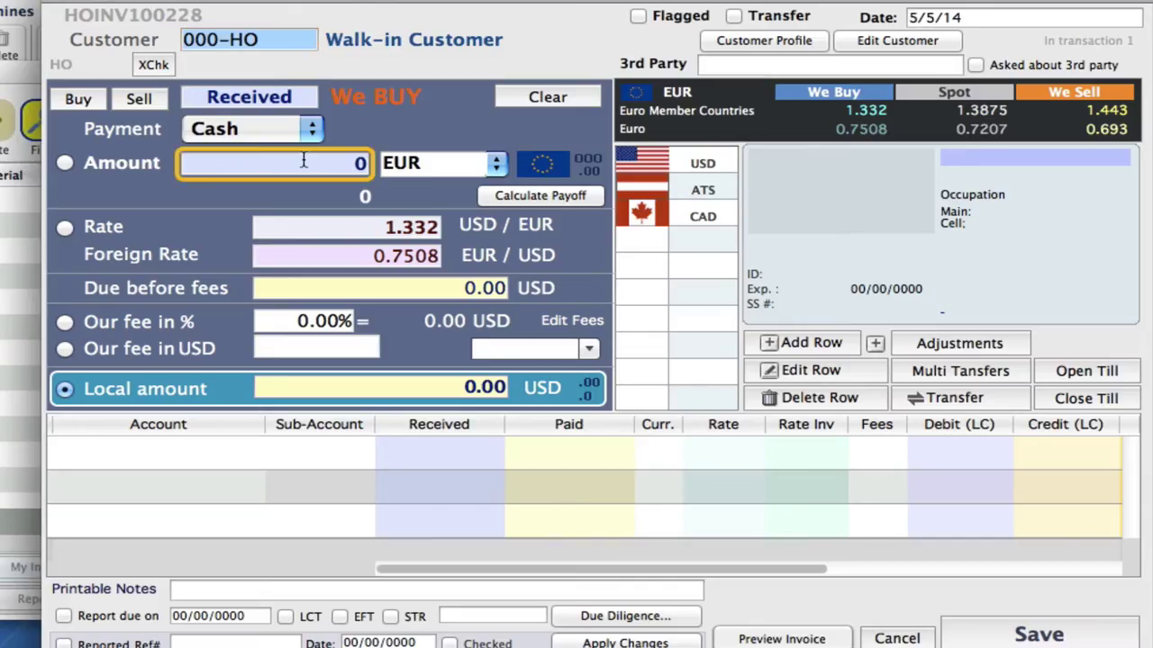
type("200")
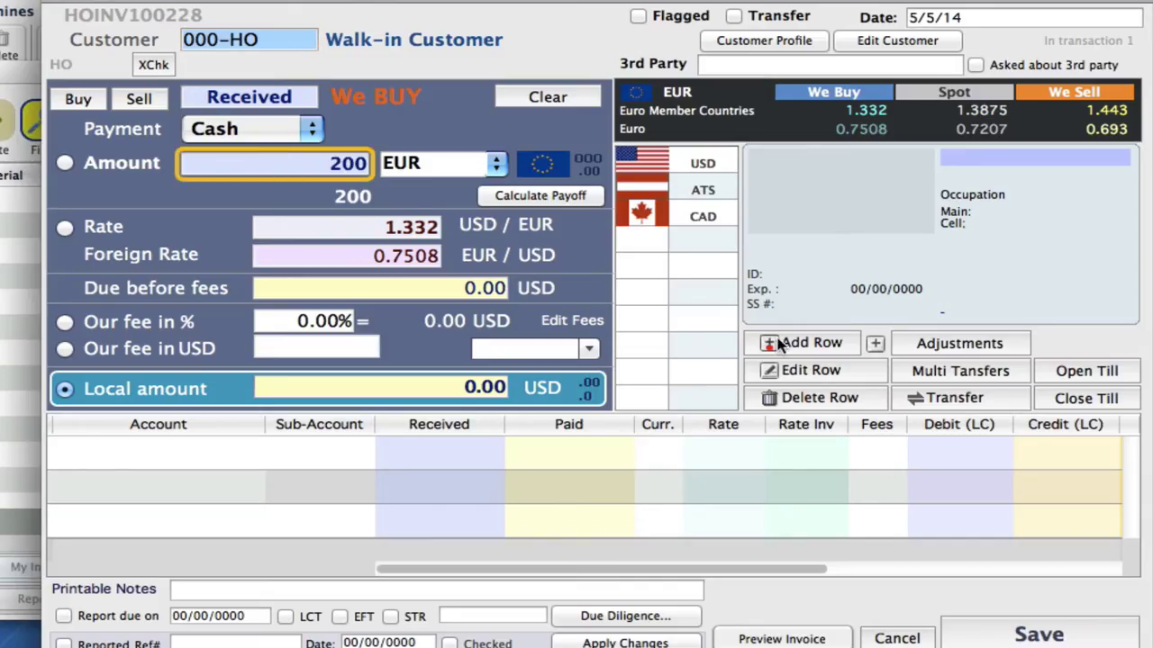
left_click(794, 343)
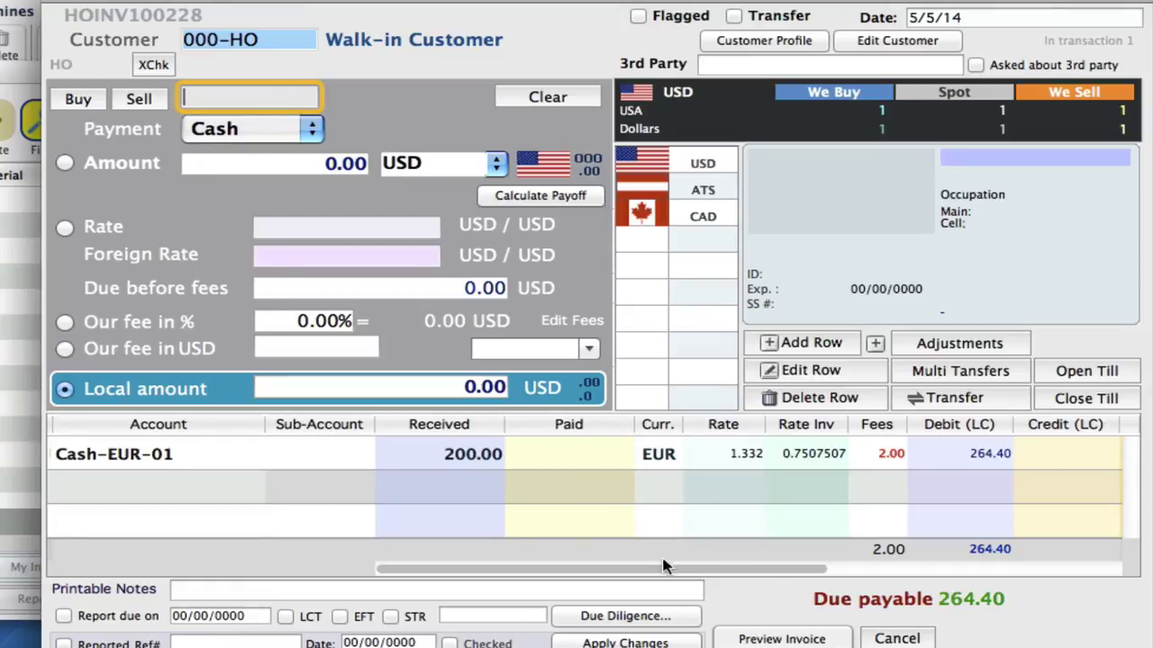
- Cancel the test invoice, ignoring its changes, and close the Invoices list
left_click(889, 637)
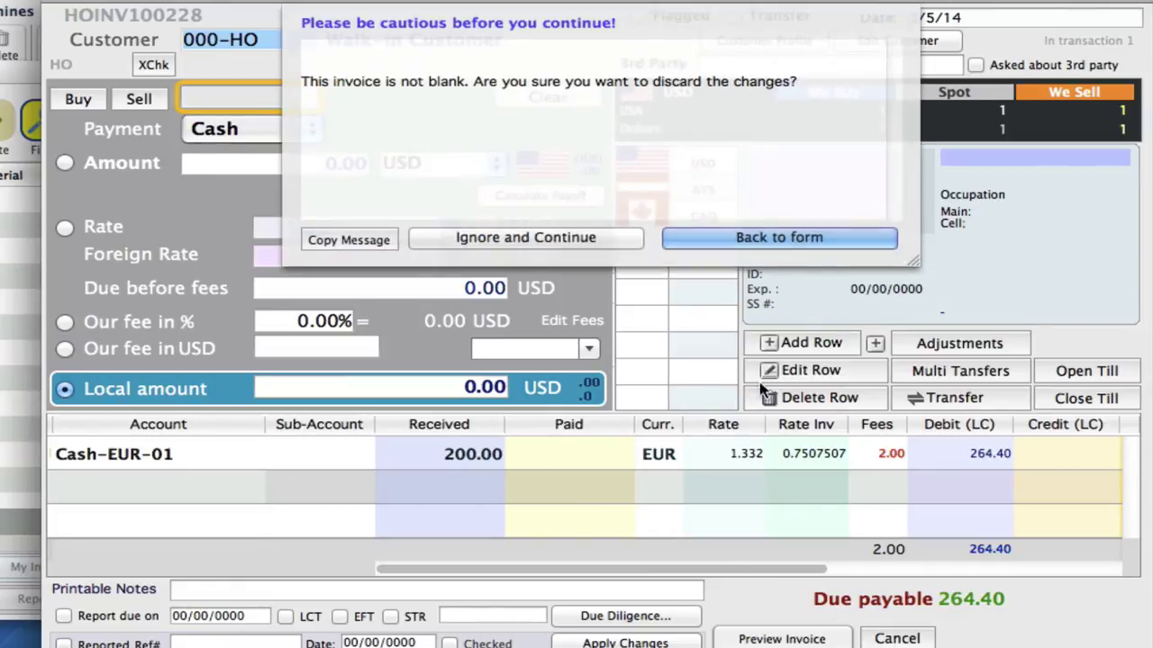
left_click(616, 237)
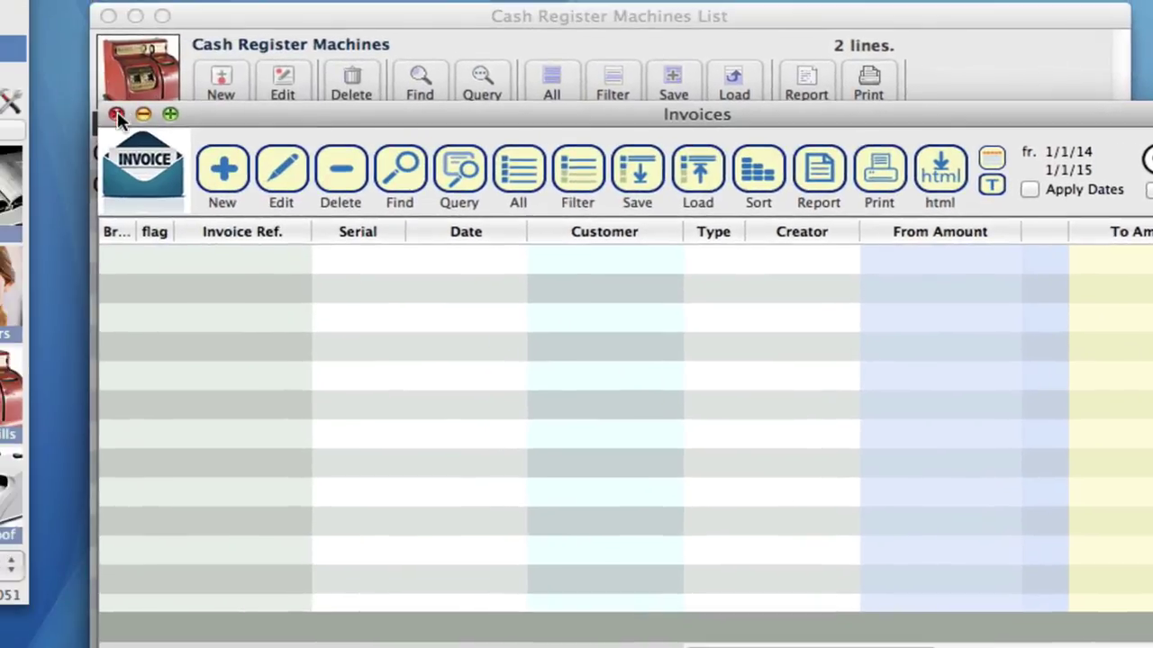
left_click(114, 113)
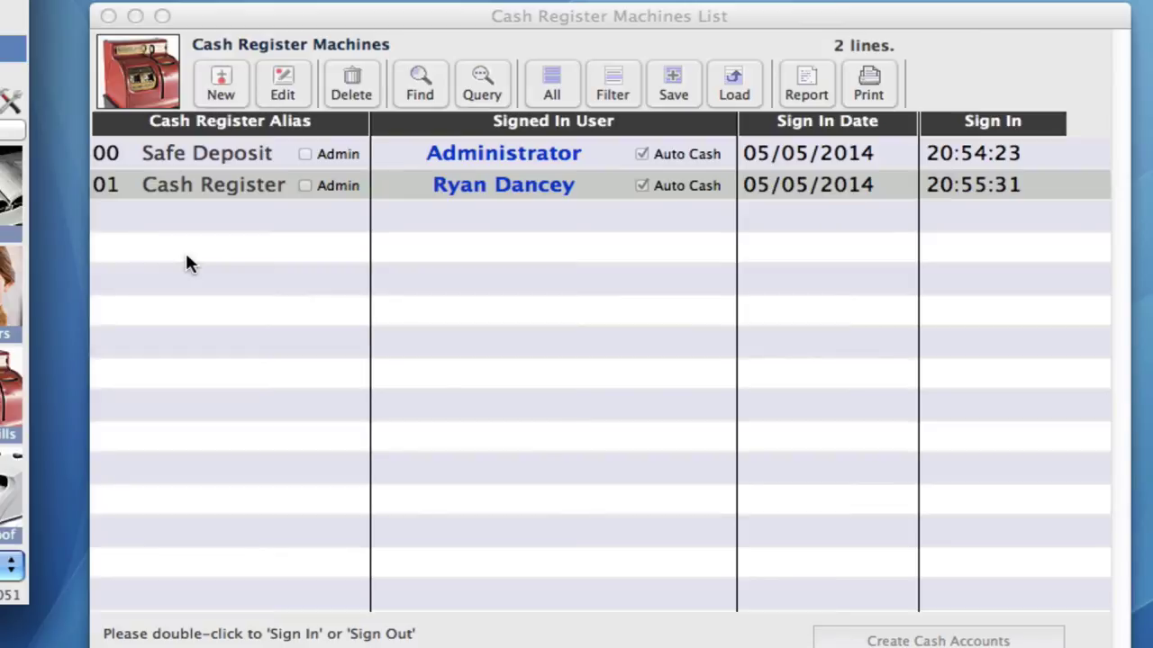
- Sign out of till 01 Cash Register from its details window, resetting its sign-in date
left_click(215, 193)
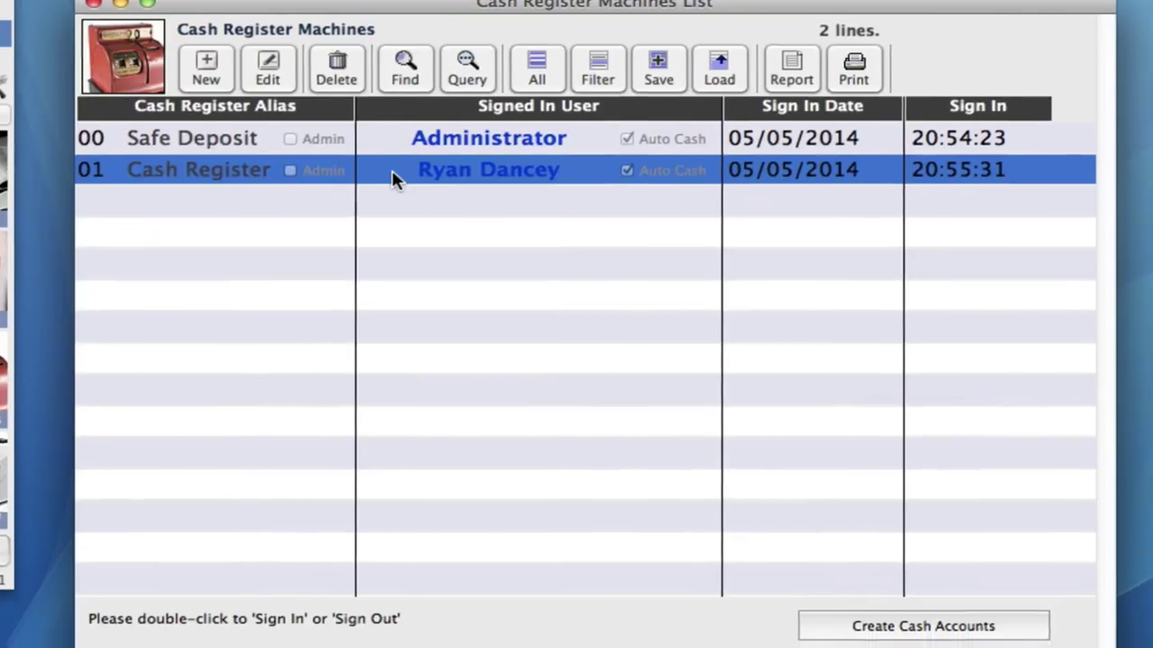
double_click(407, 195)
left_click(424, 273)
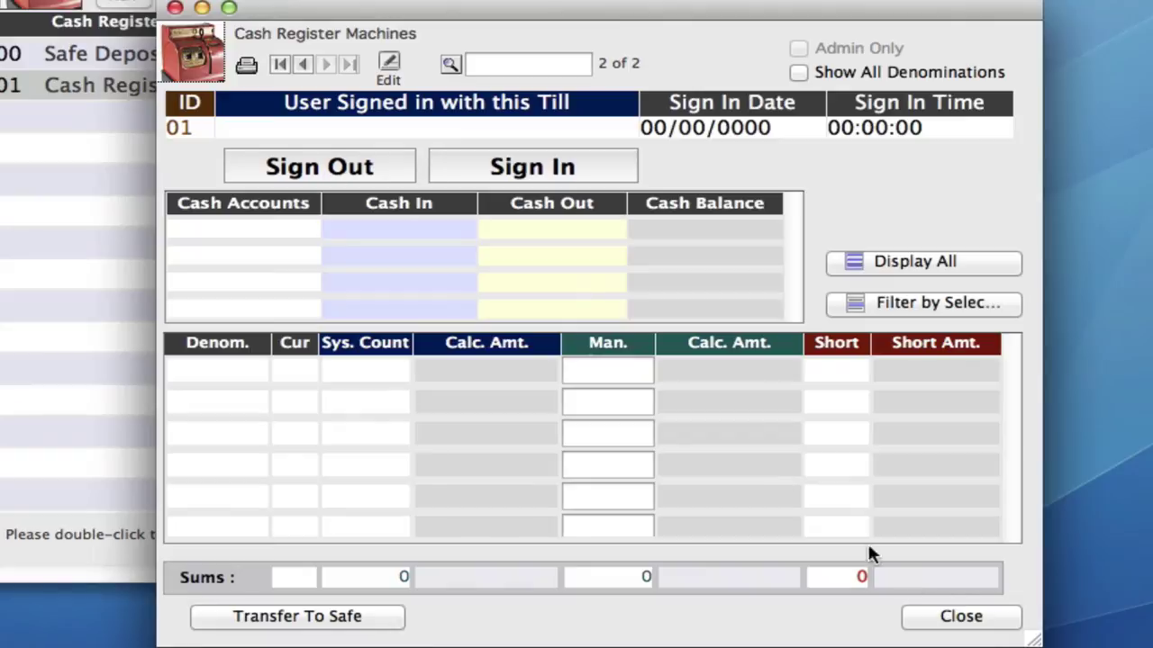
left_click(964, 618)
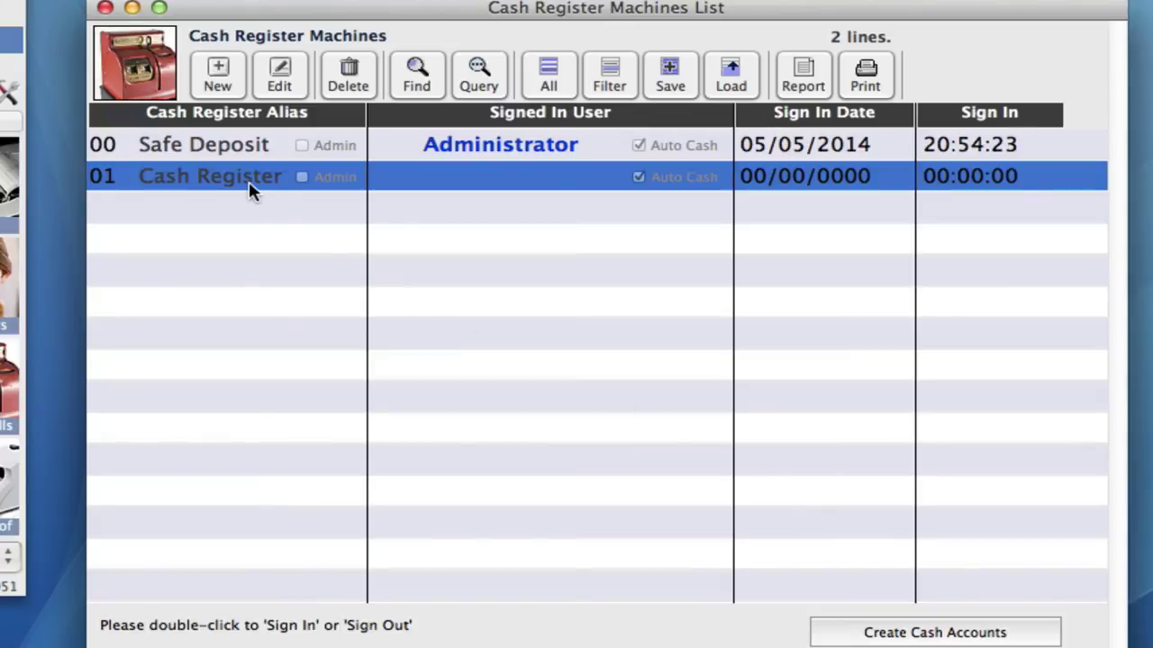
- Edit till 01 to tick 'Share this Till among all users' and save
left_click(281, 71)
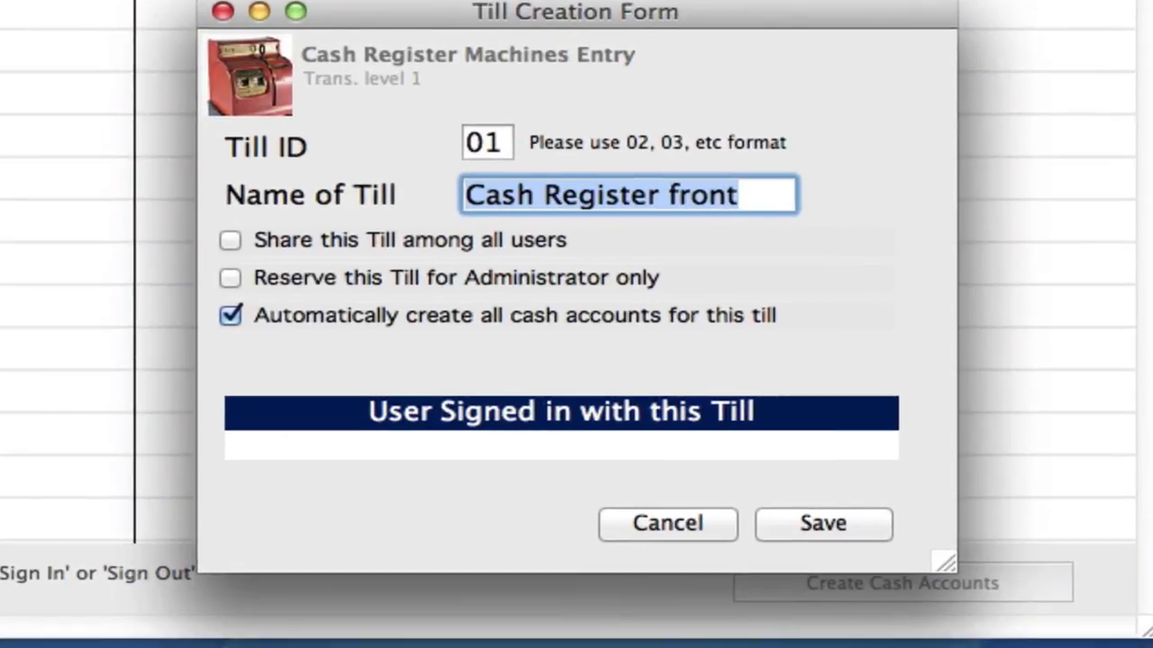
left_click(231, 240)
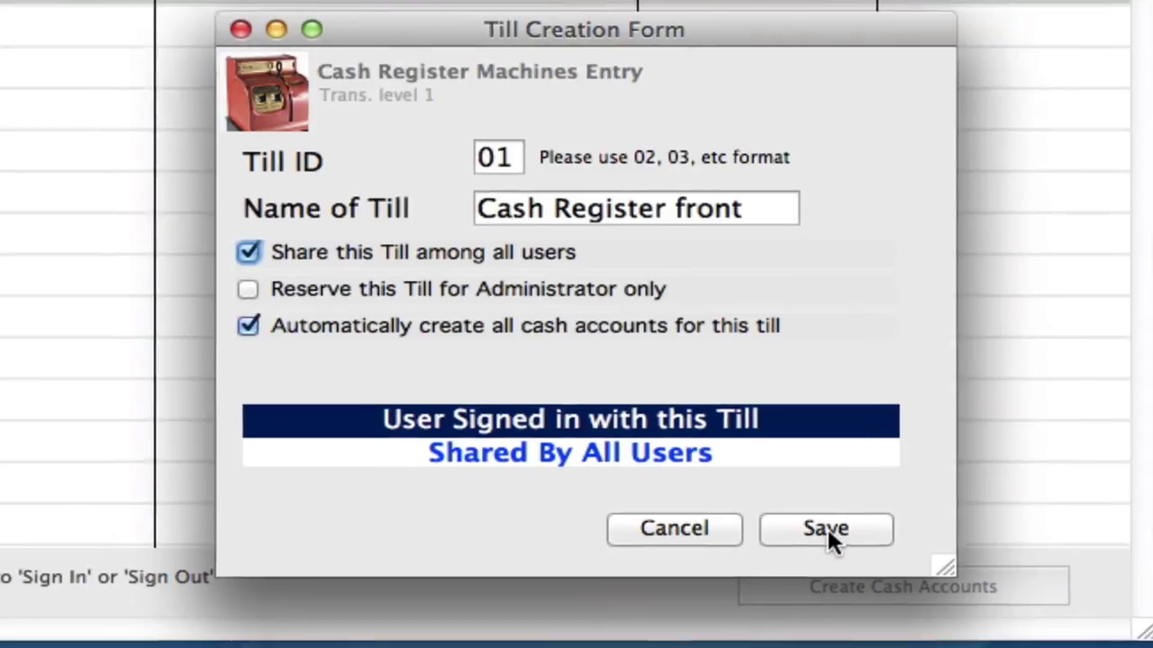
left_click(823, 523)
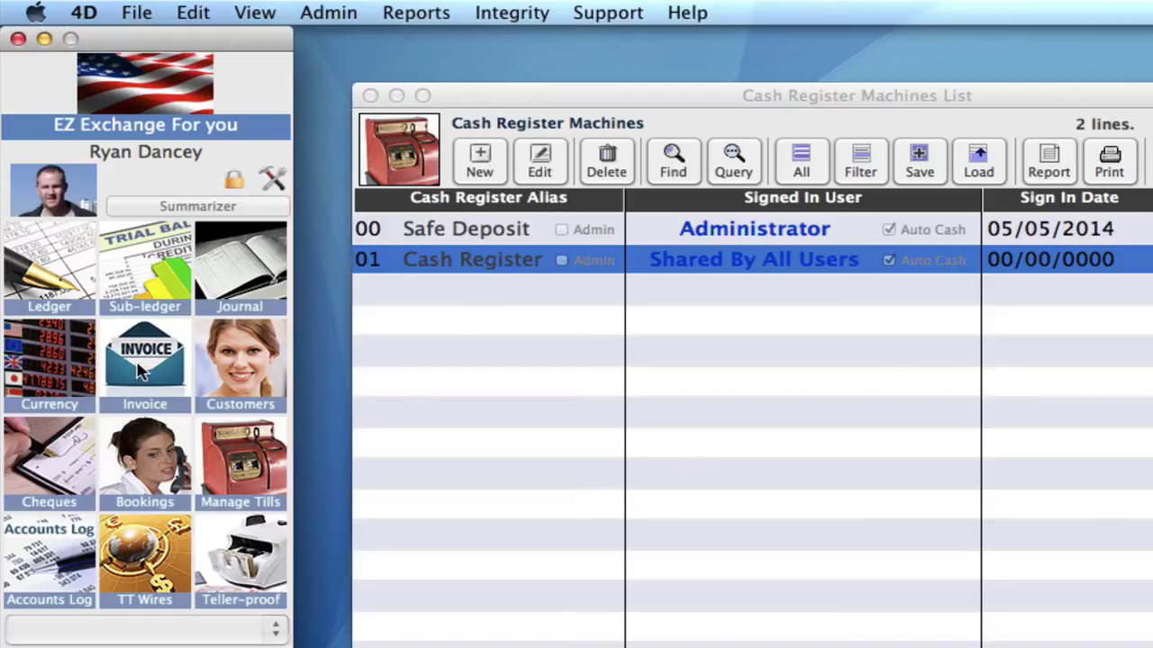
- Enter a 200 EUR line on a new invoice, confirming it posts to Cash-EUR-01
left_click(139, 358)
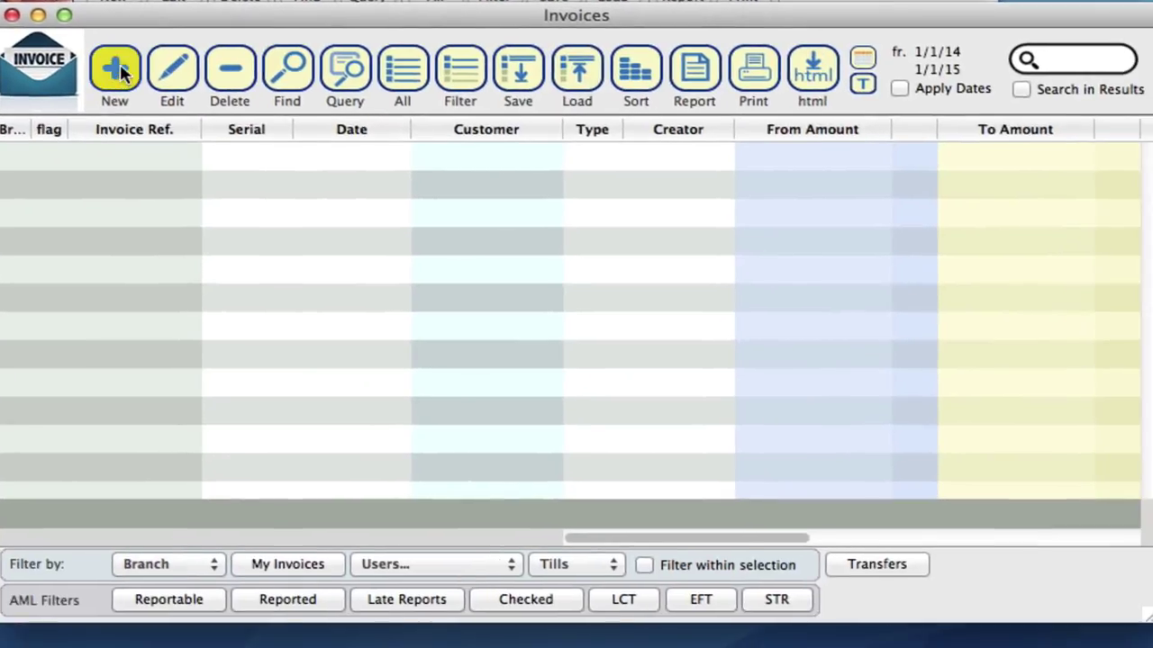
left_click(282, 151)
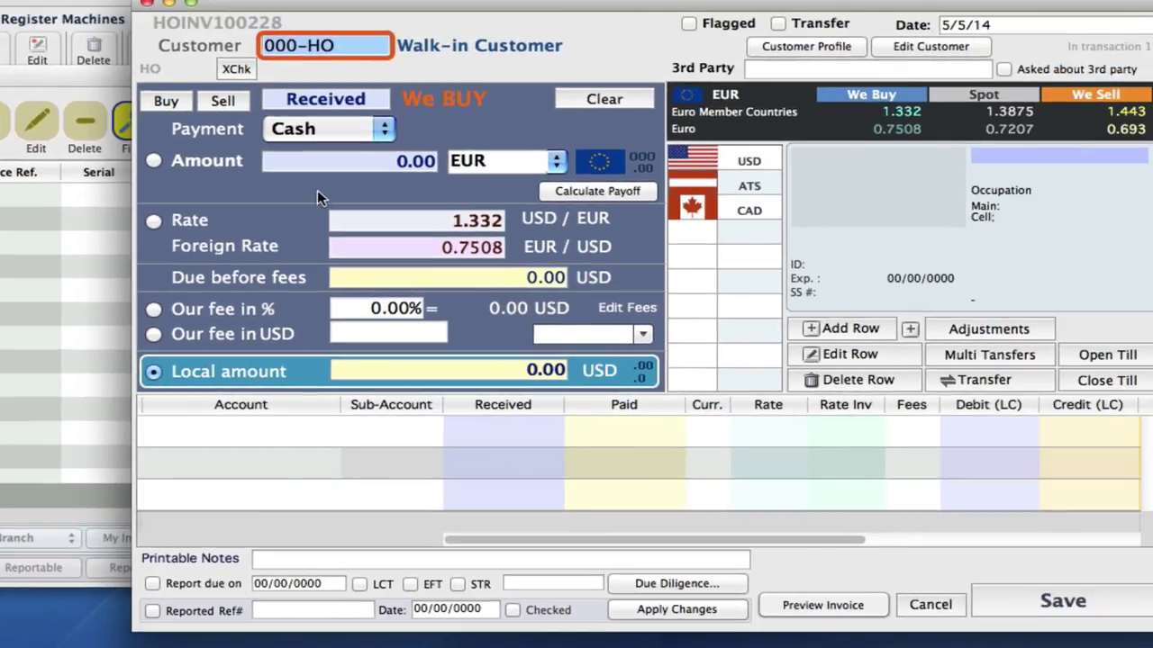
left_click(405, 161)
type("200")
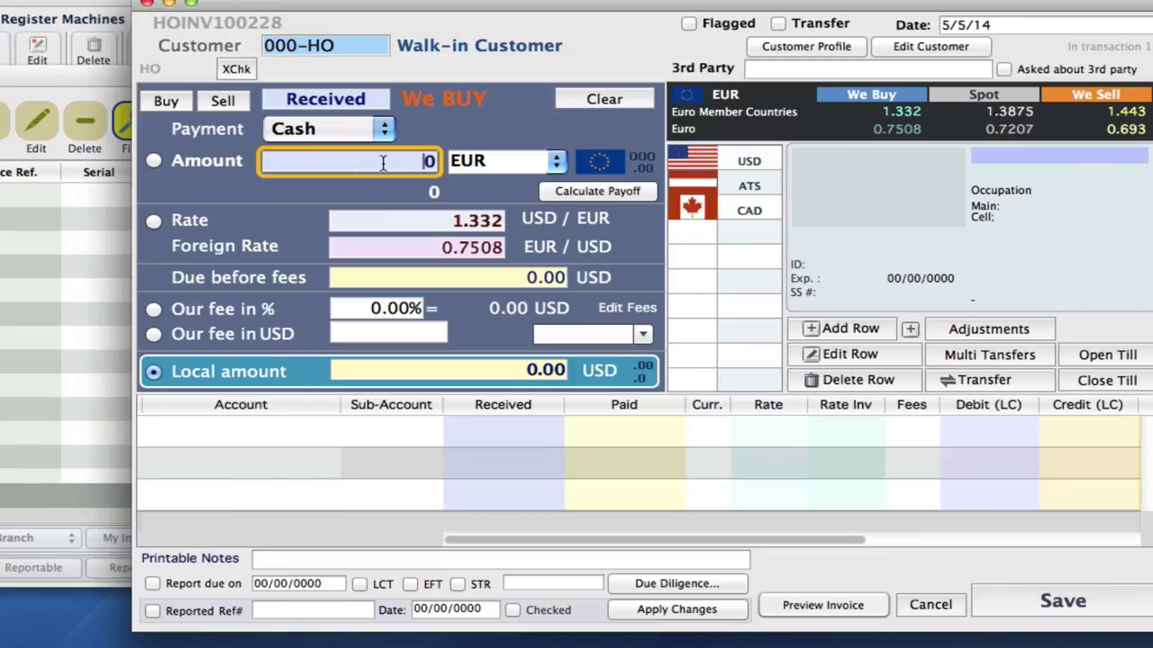
left_click(837, 329)
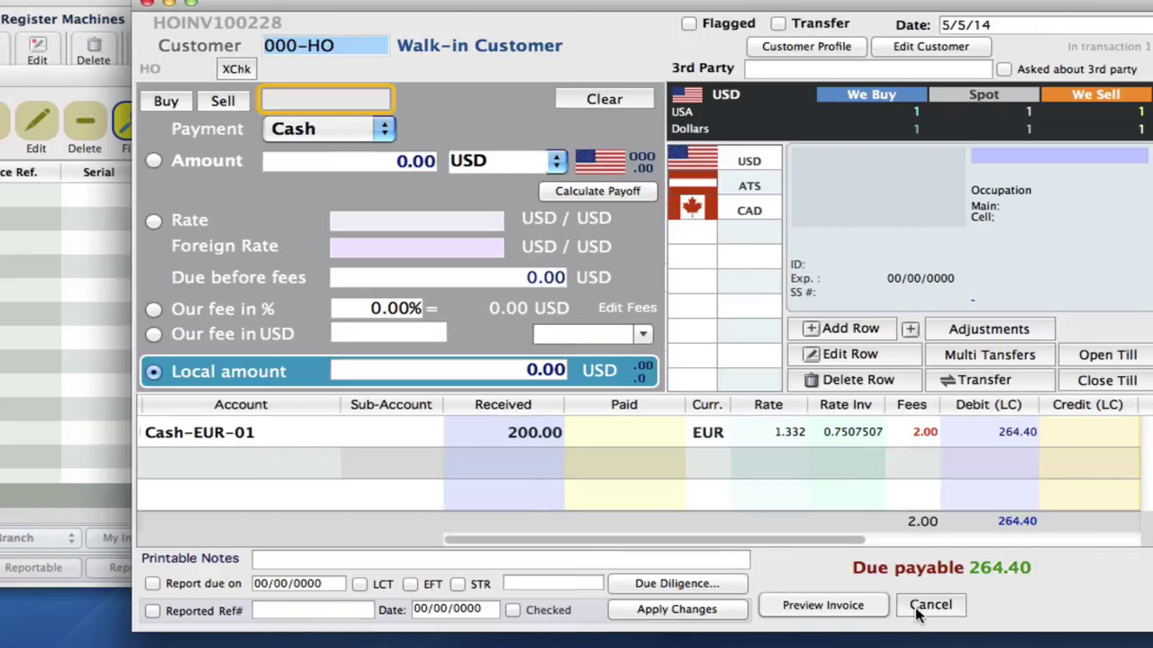
- Discard the test invoice without saving and close the Invoices list
left_click(916, 606)
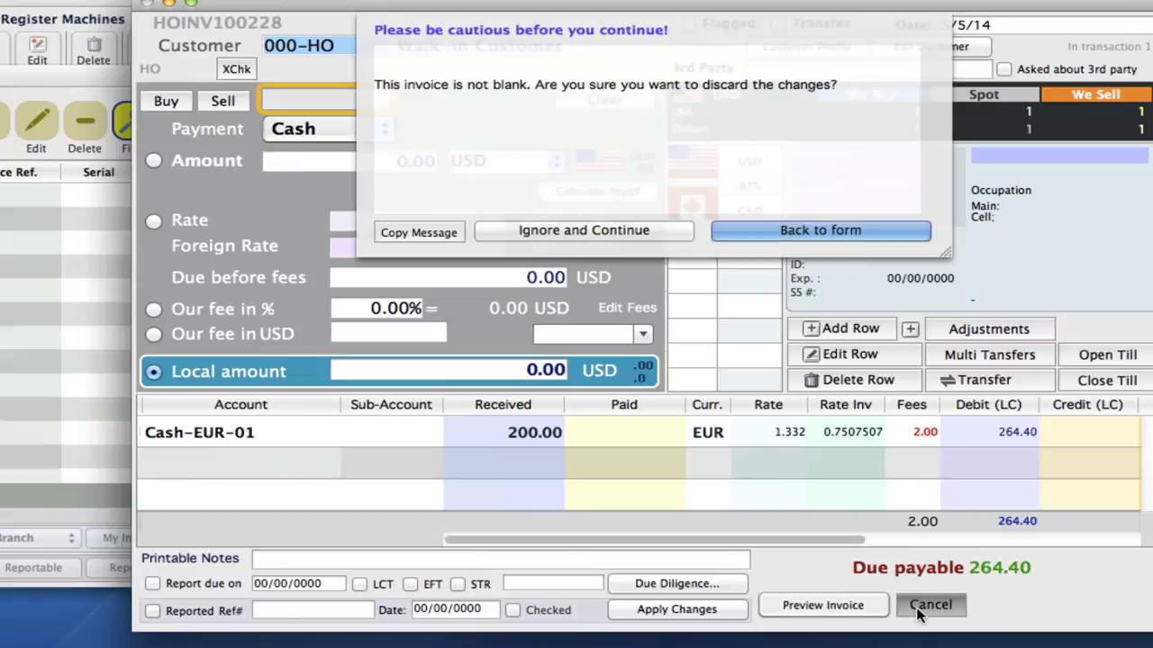
left_click(664, 236)
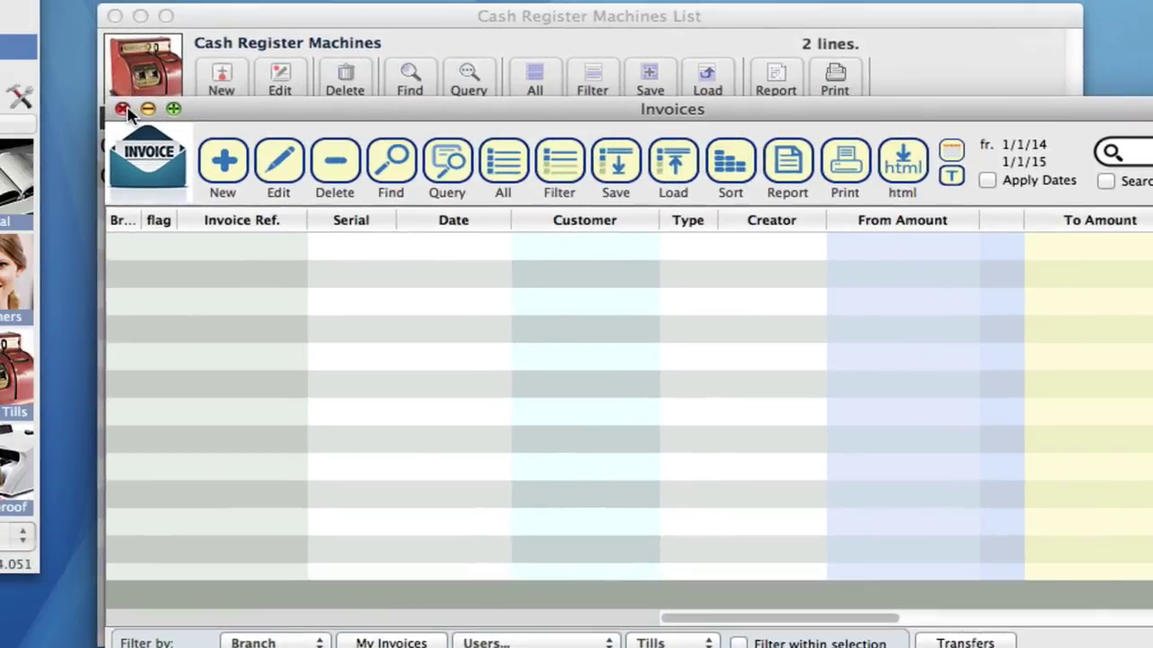
left_click(120, 111)
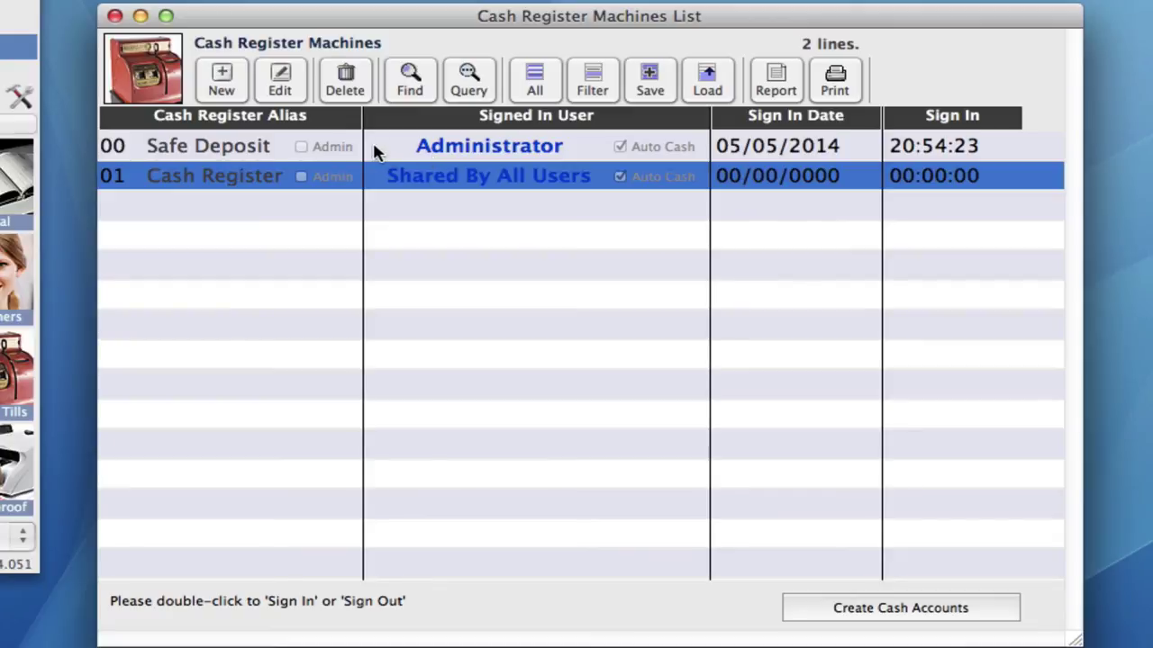
- Edit till 00 Safe Deposit, tick 'Reserve this Till for Administrator only', and save
left_click(392, 149)
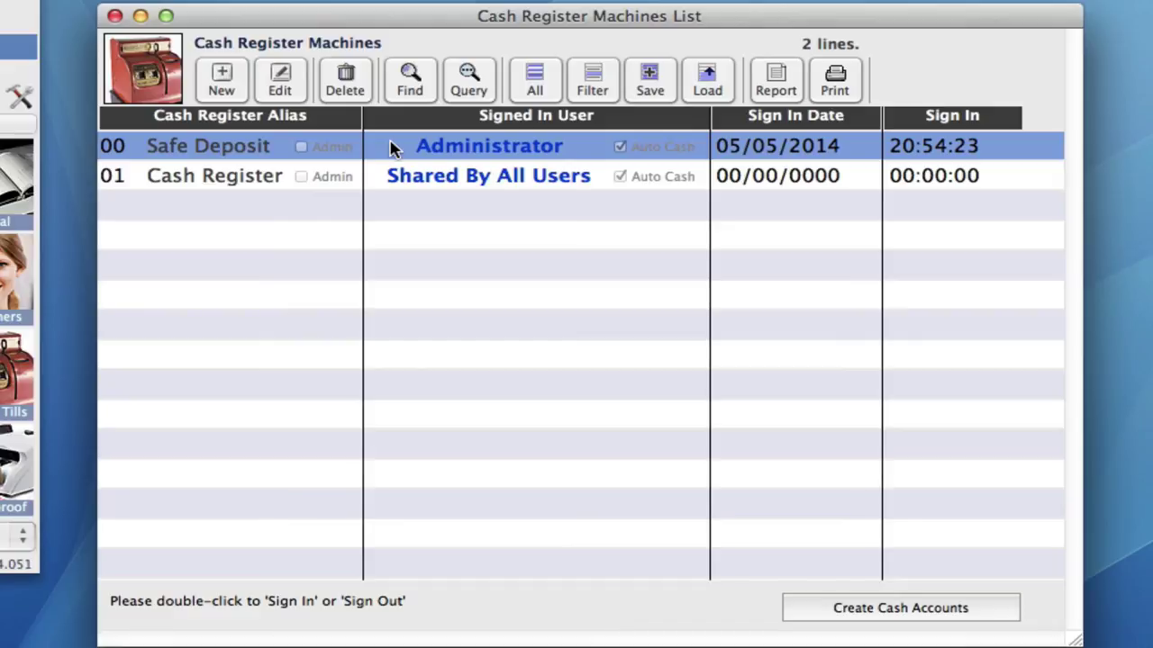
left_click(279, 84)
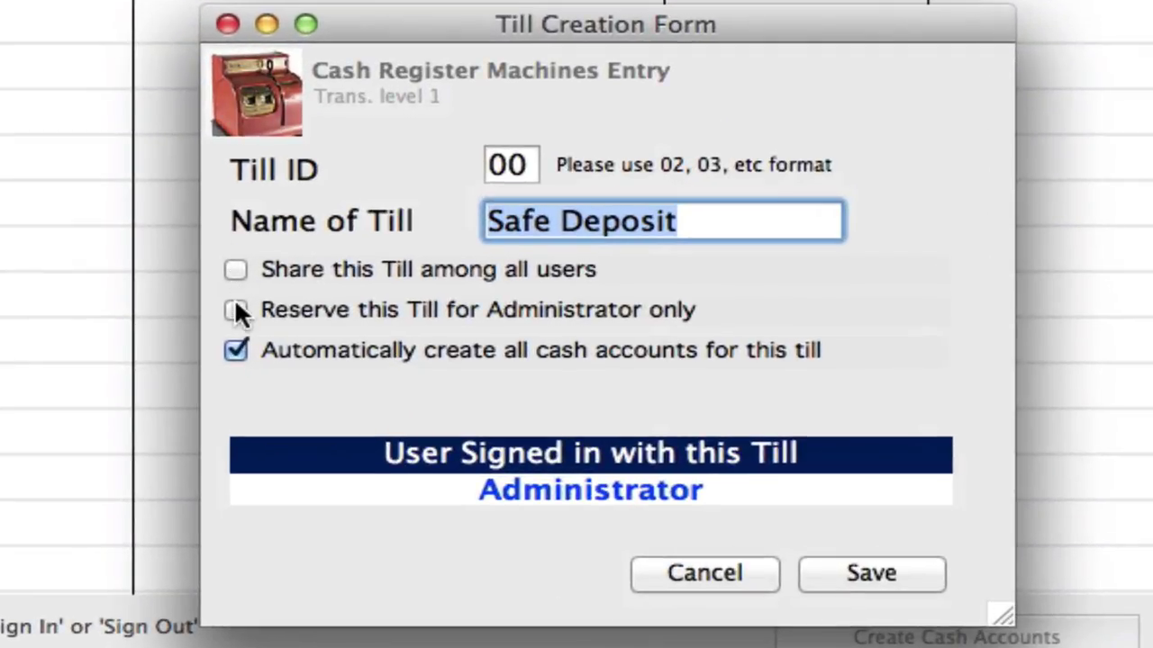
left_click(232, 311)
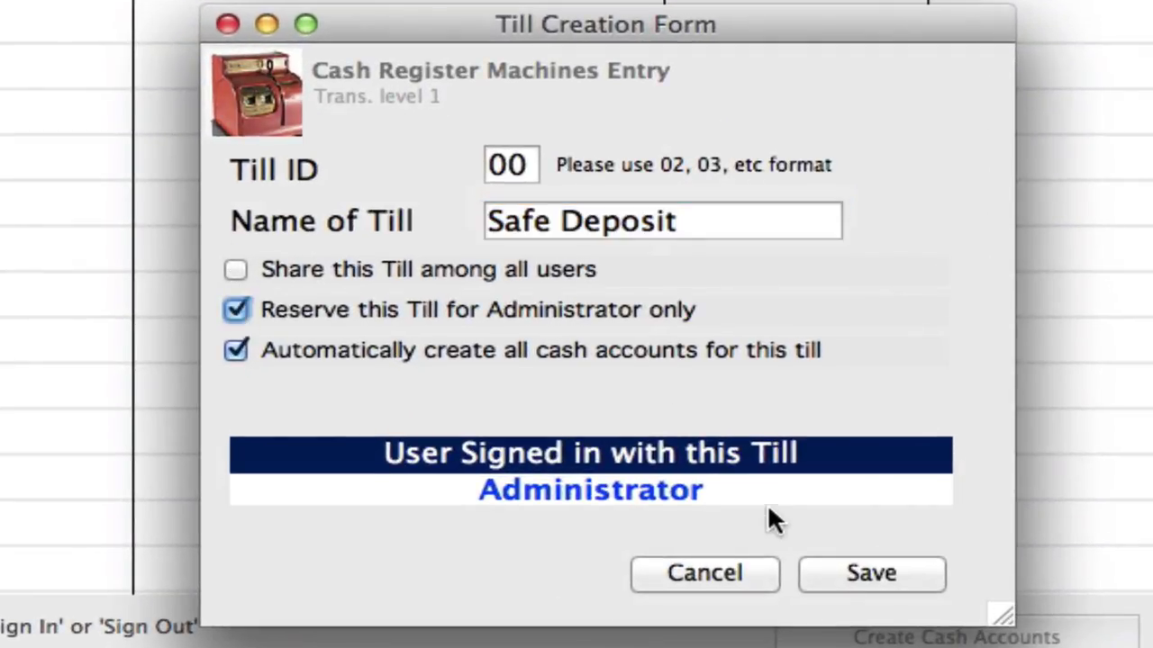
left_click(843, 577)
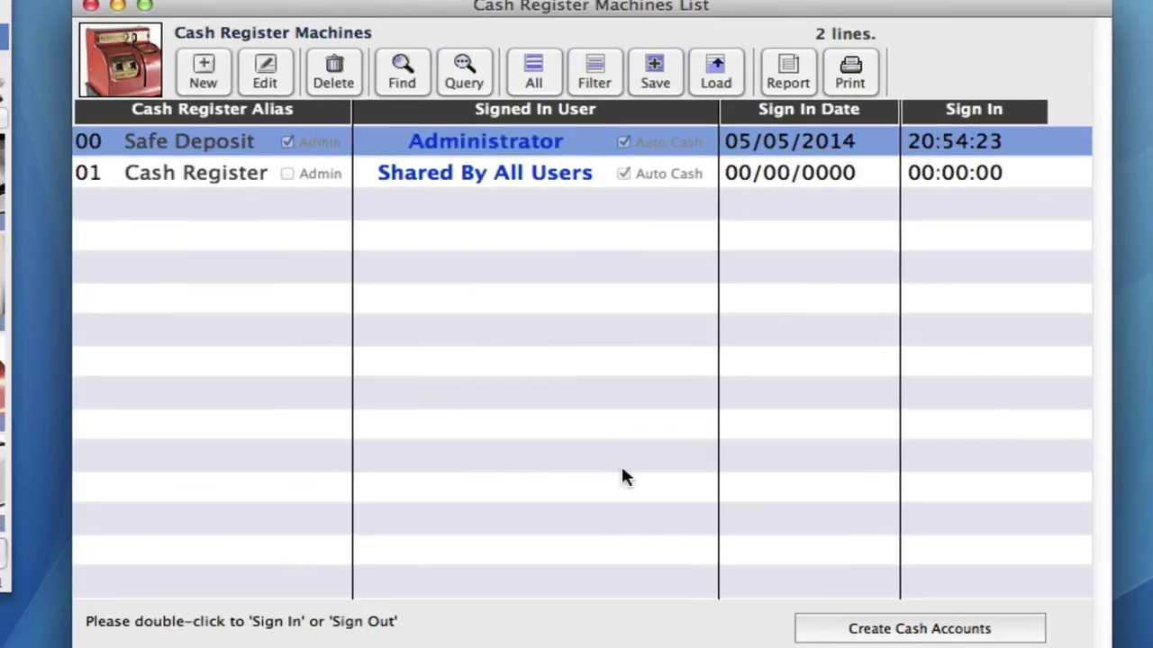